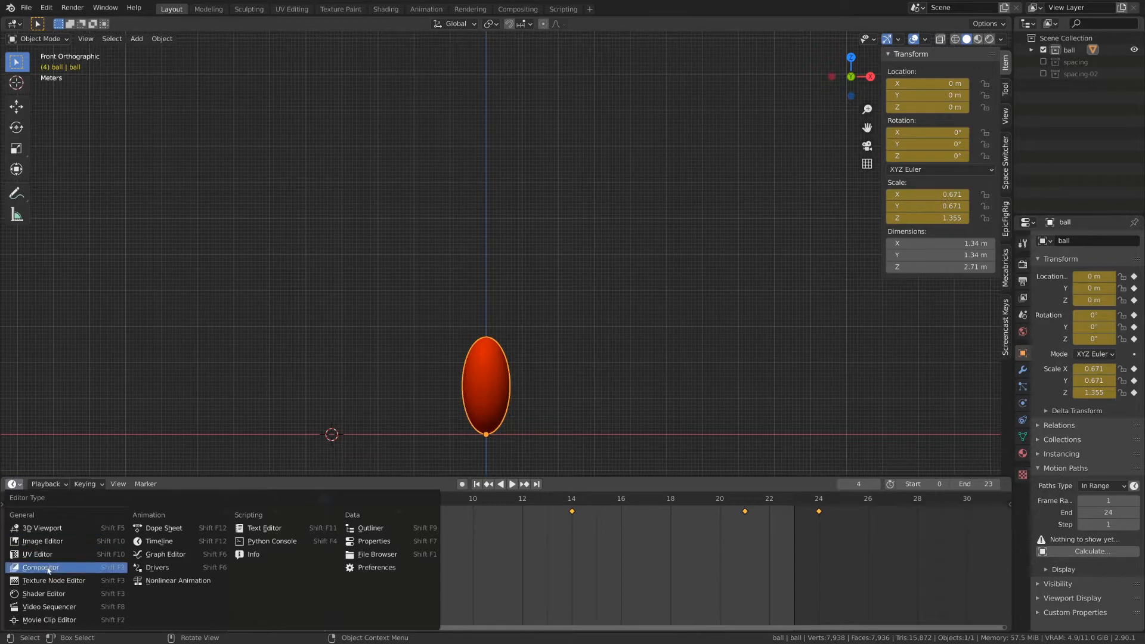
Step: Switch the timeline area to the Graph Editor and enlarge it to show the ball's animation curves
left_click(157, 554)
left_click_drag(475, 475, 475, 418)
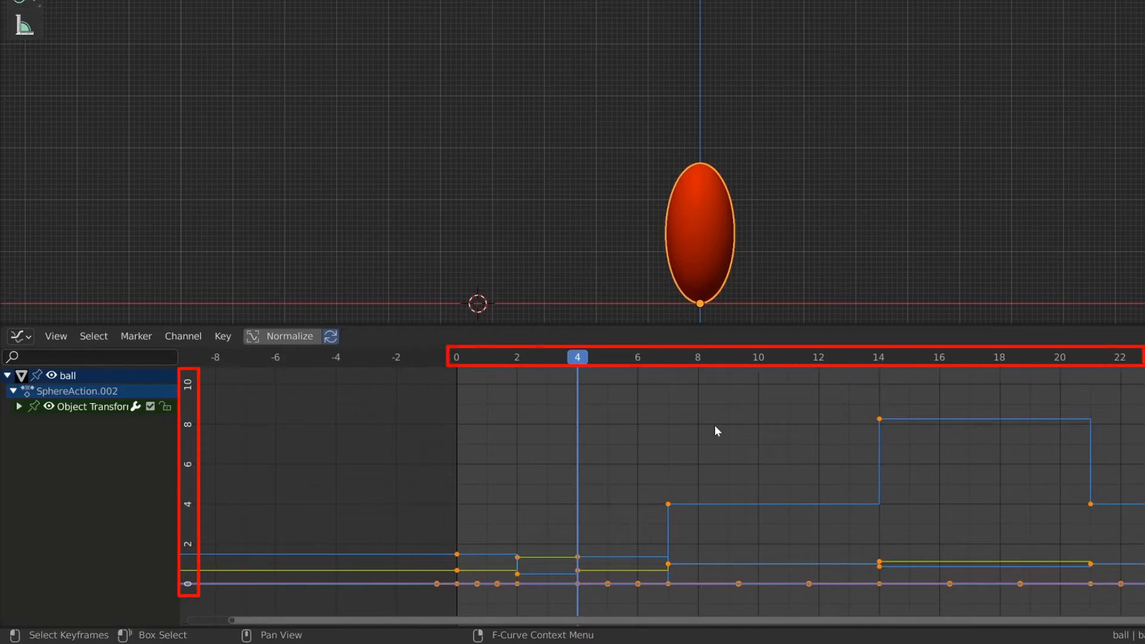
middle_click_drag(733, 451, 691, 429)
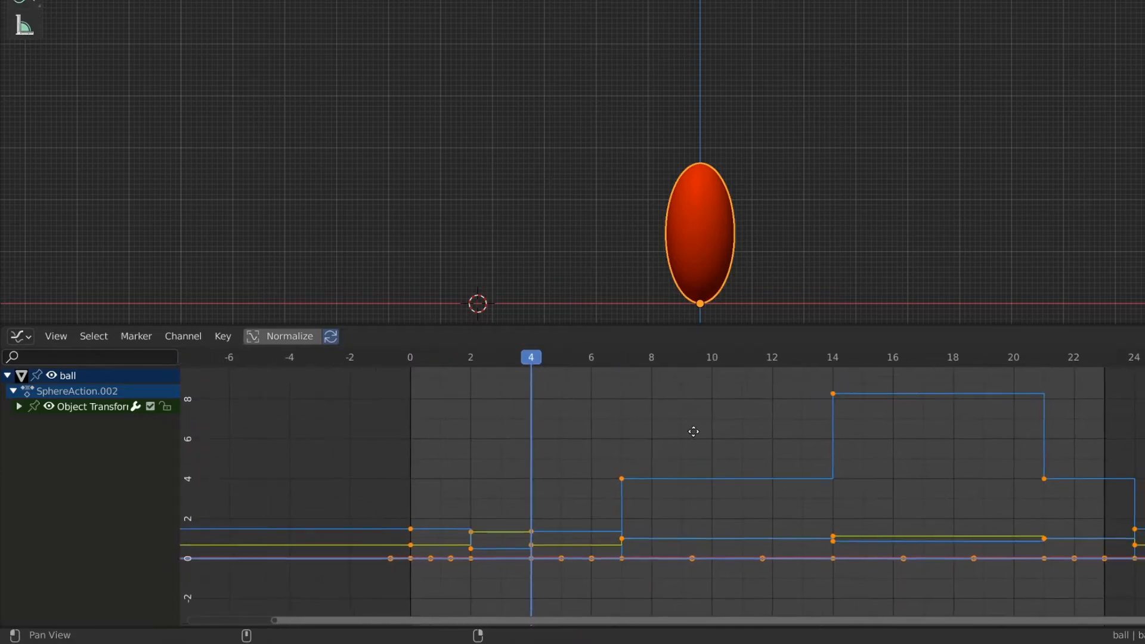
Step: Play the ball animation from frame 0 and stop it
left_click(410, 358)
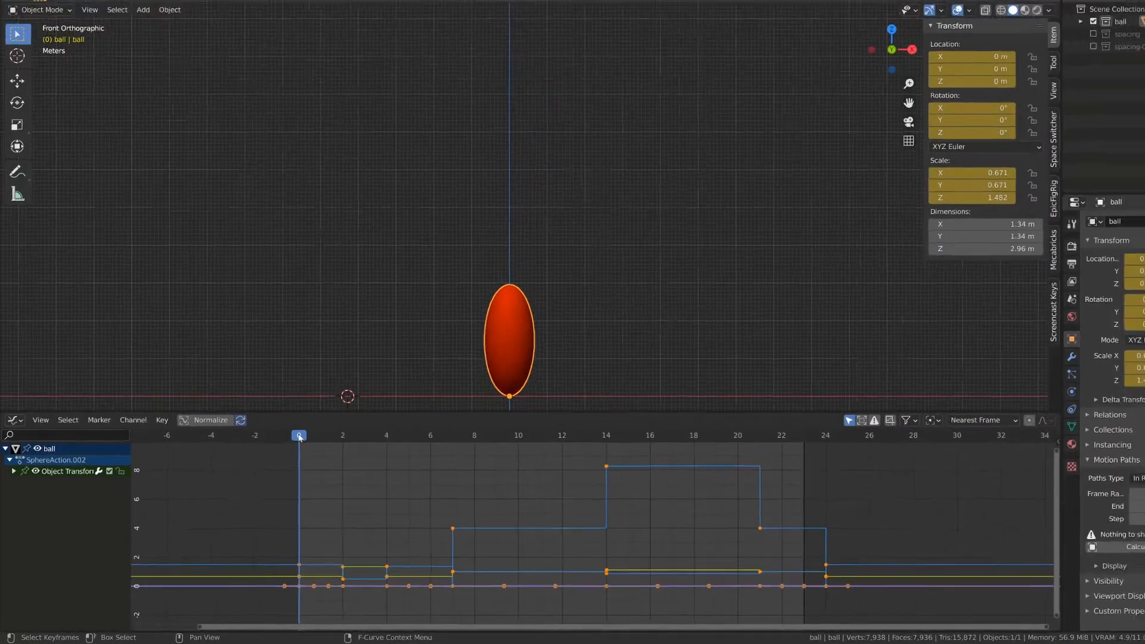
key("space")
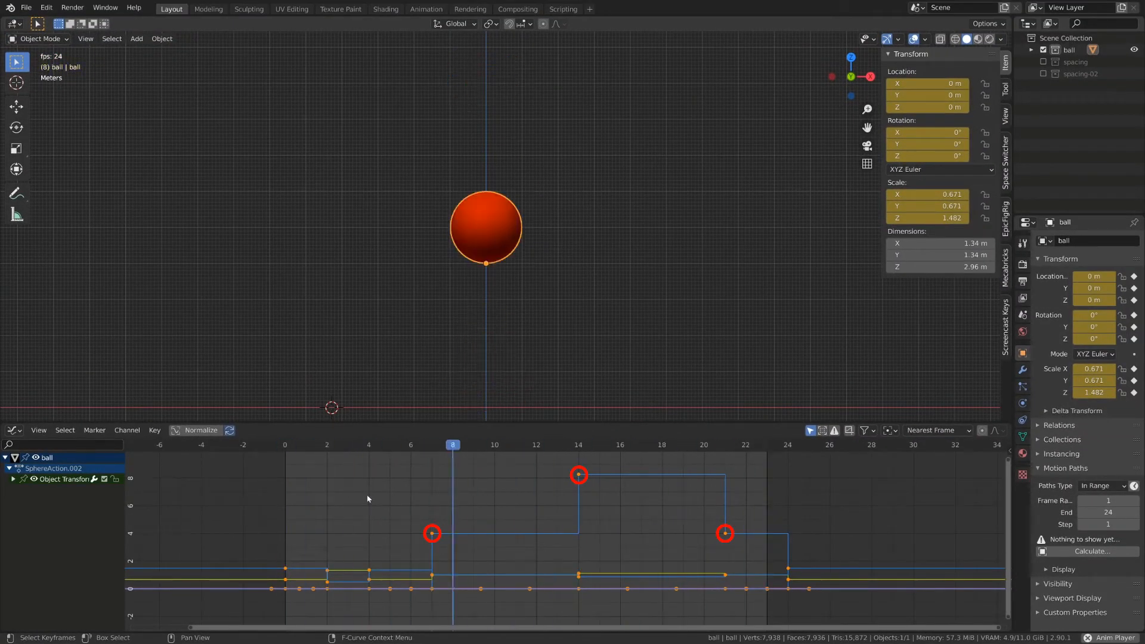
key("space")
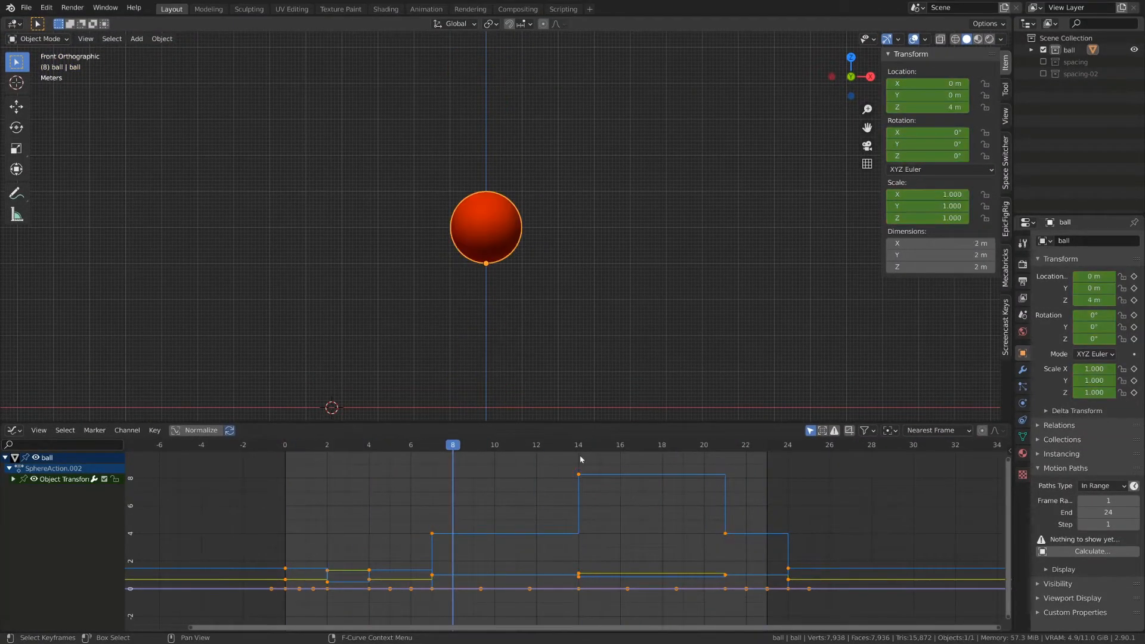
Step: Go to frame 7, select the ball's Z Location keyframe there and expand the Object Transforms channel group
left_click_drag(454, 451, 435, 451)
left_click(409, 524)
left_click_drag(408, 525, 435, 536)
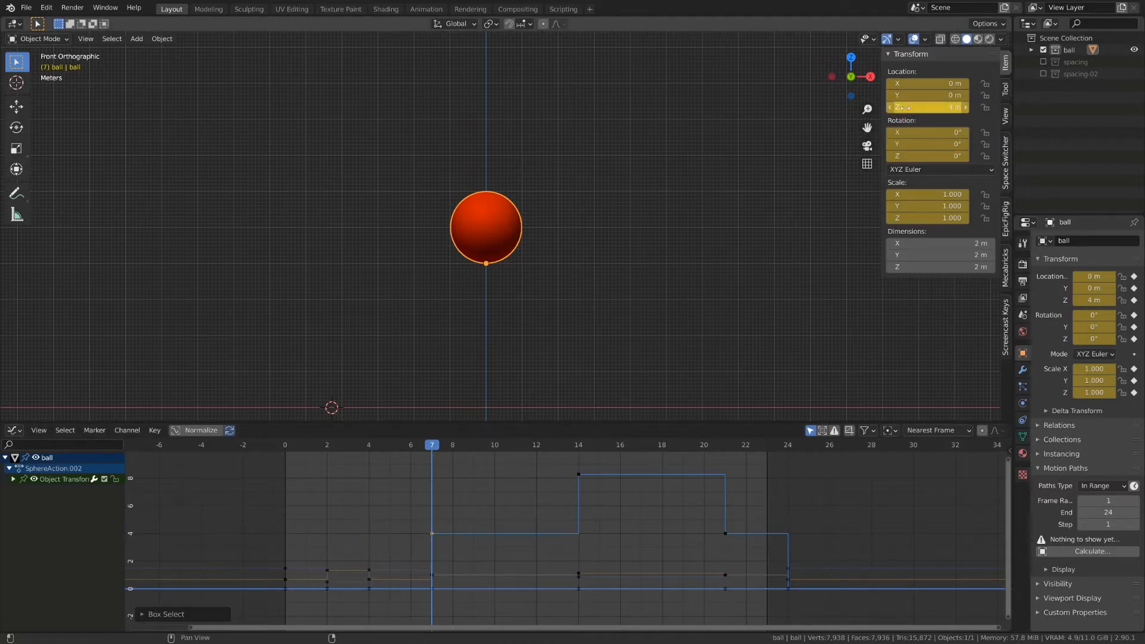
left_click(13, 480)
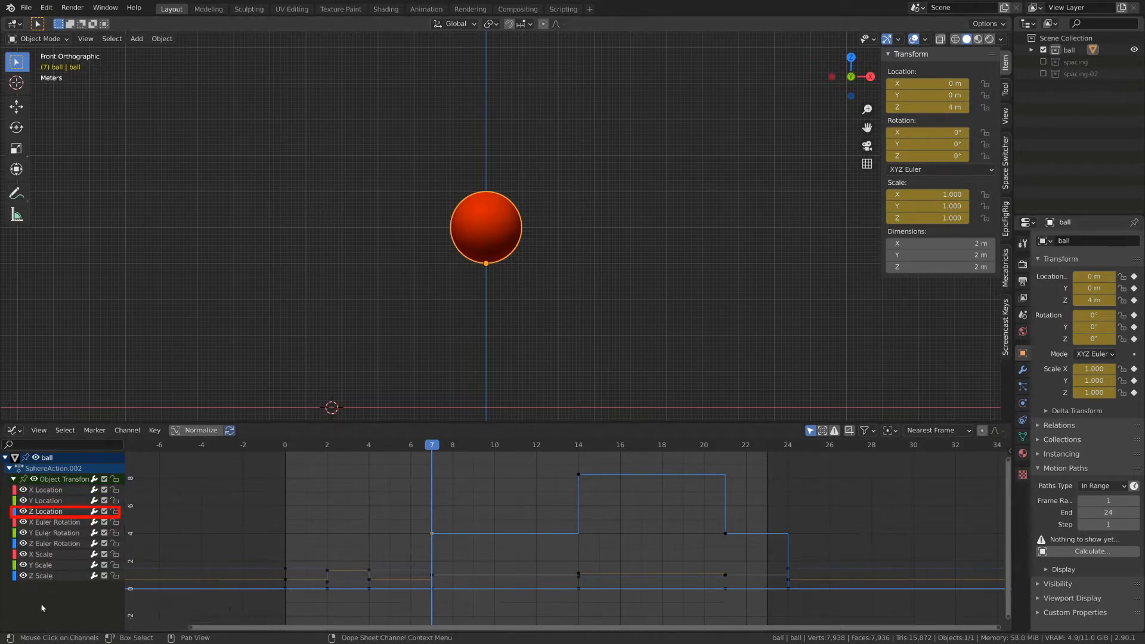
mouse_move(352, 447)
left_mouse_down()
mouse_move(306, 453)
mouse_move(818, 496)
mouse_move(416, 508)
mouse_move(428, 520)
left_mouse_up()
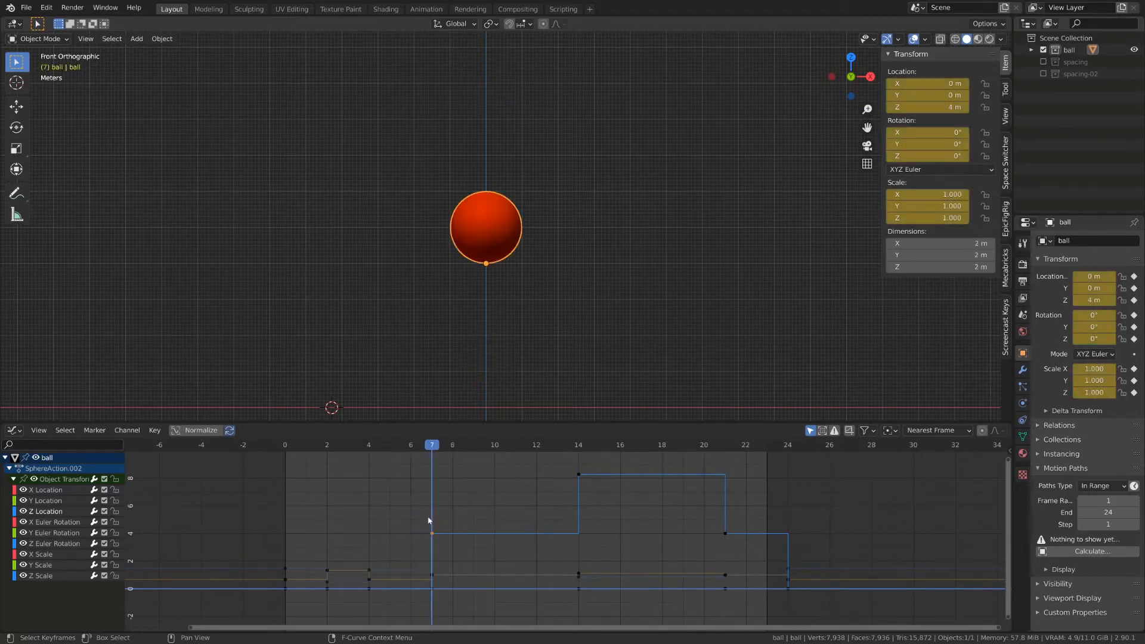
Step: Isolate the X Euler Rotation curve and move its keyframes to a value of about 0.28°
double_click(42, 523)
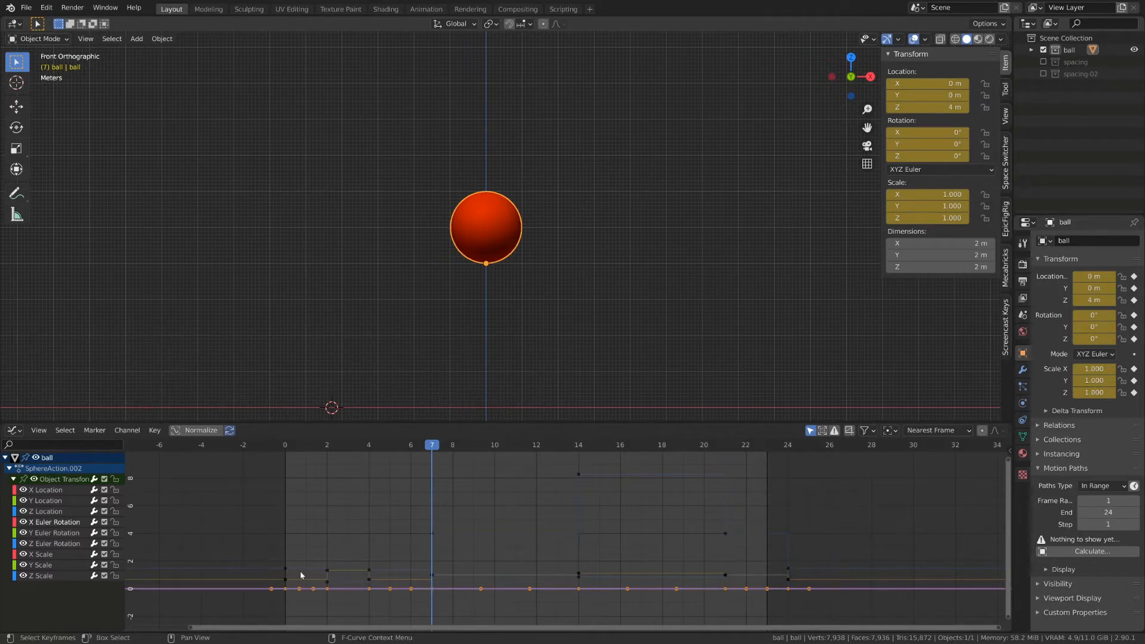
left_click(434, 511)
left_click(42, 525)
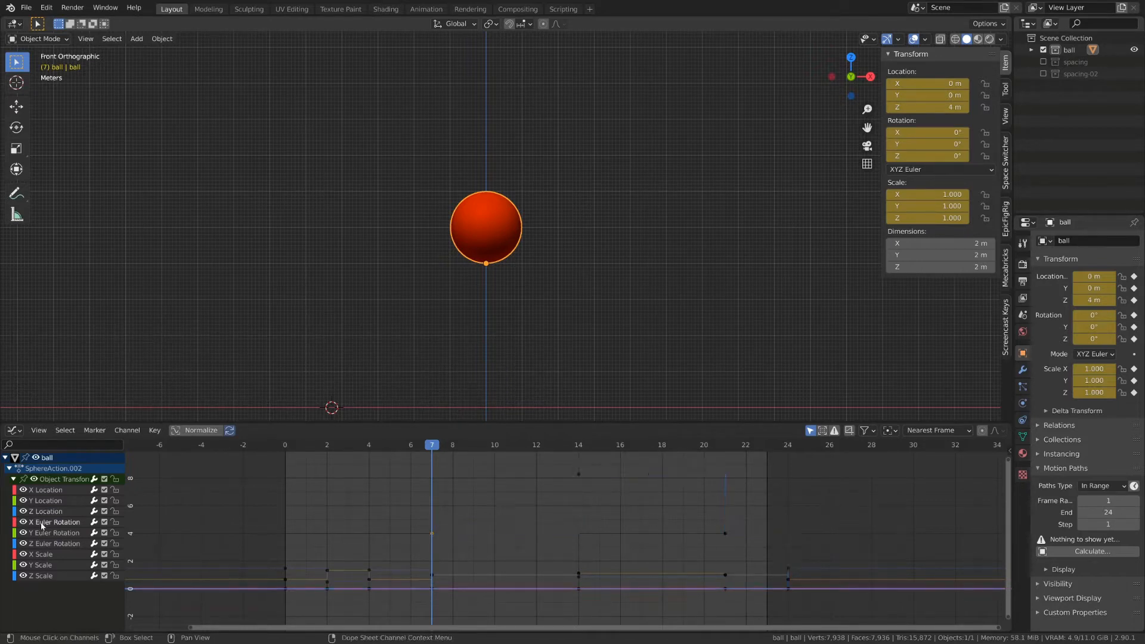
double_click(57, 524)
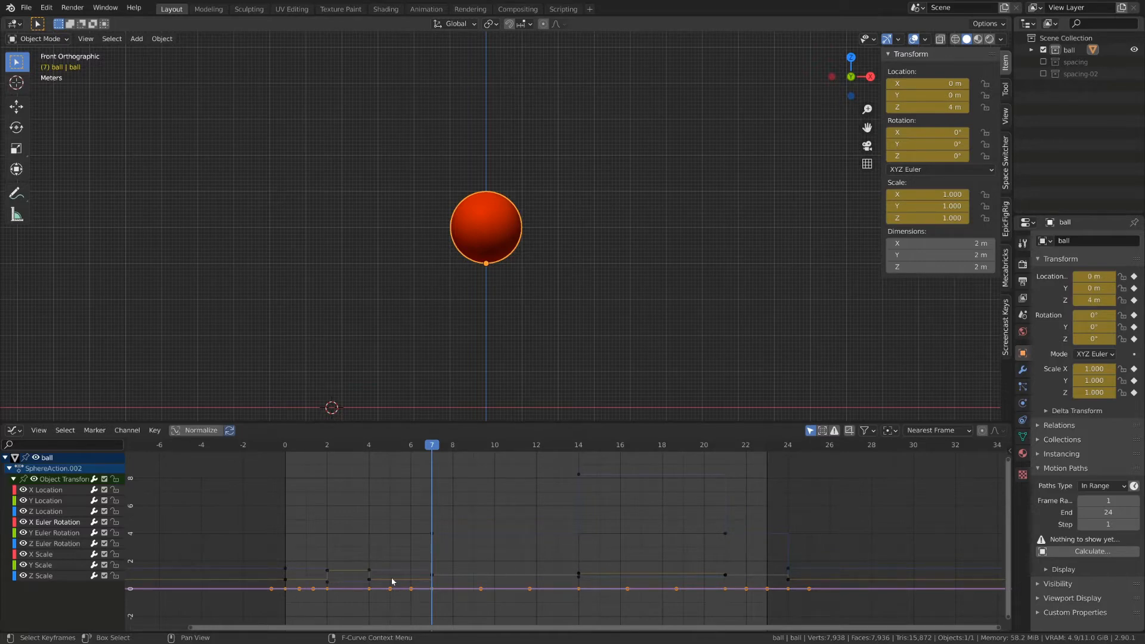
key("shift+h")
key("g")
left_click(438, 594)
Step: Isolate the Y Euler Rotation curve and try moving its keyframes upward
left_click(56, 533)
key("shift+h")
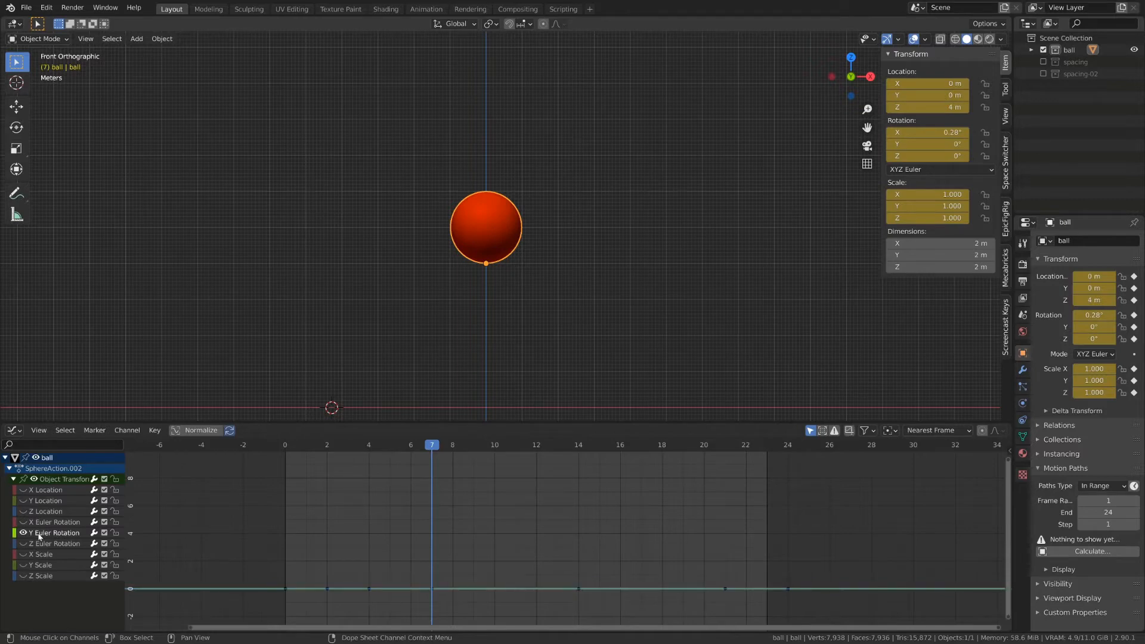
key("g")
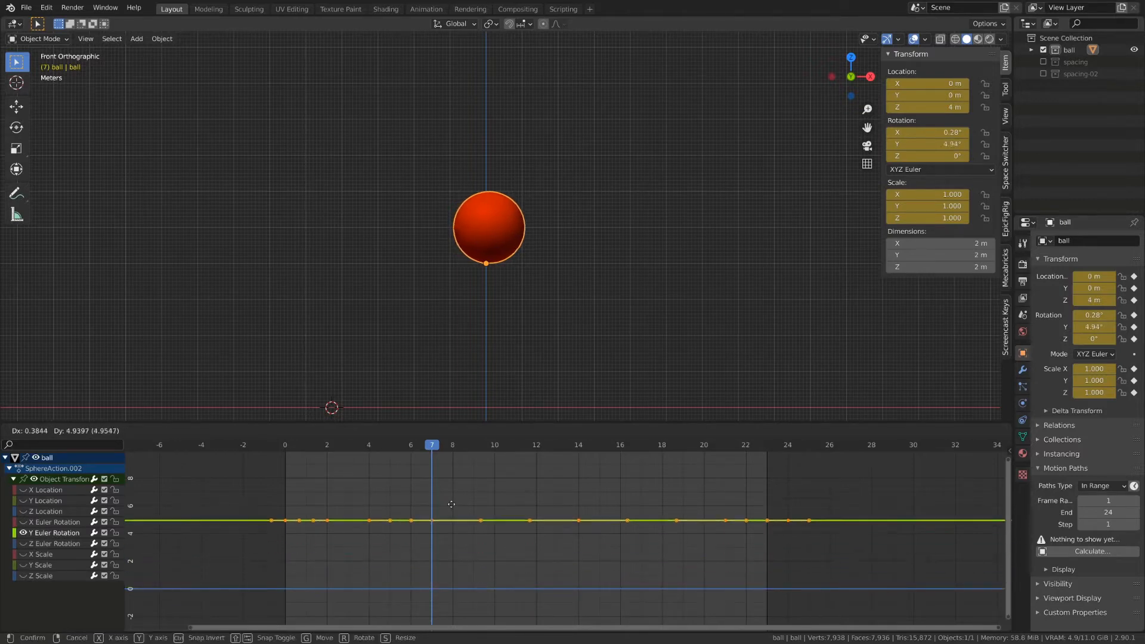
key("Escape")
key("Home")
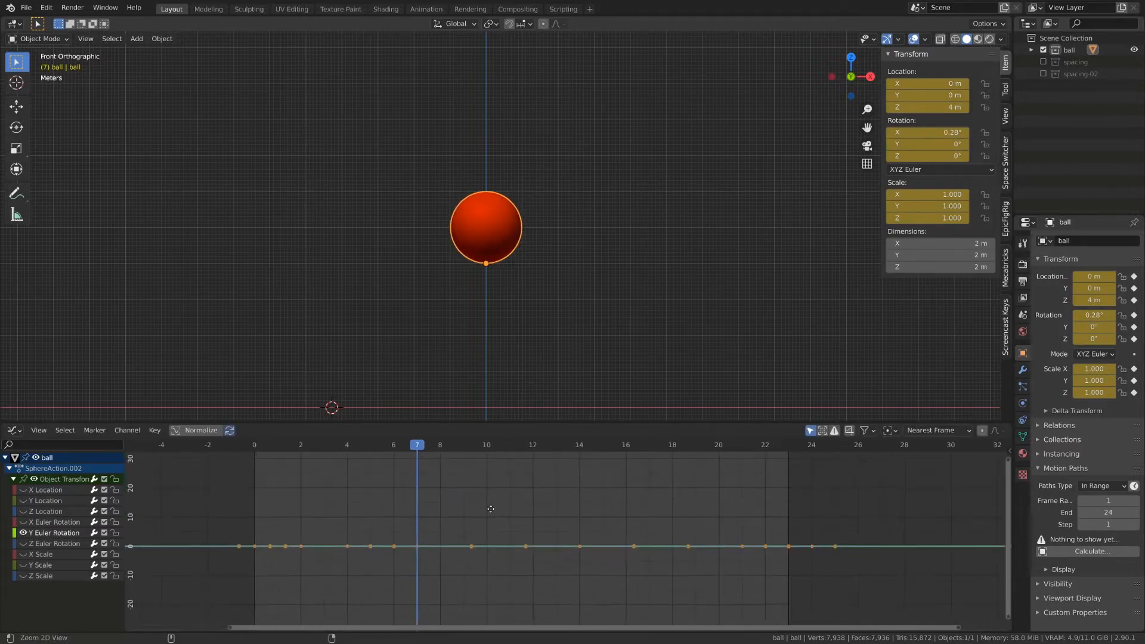
key("g")
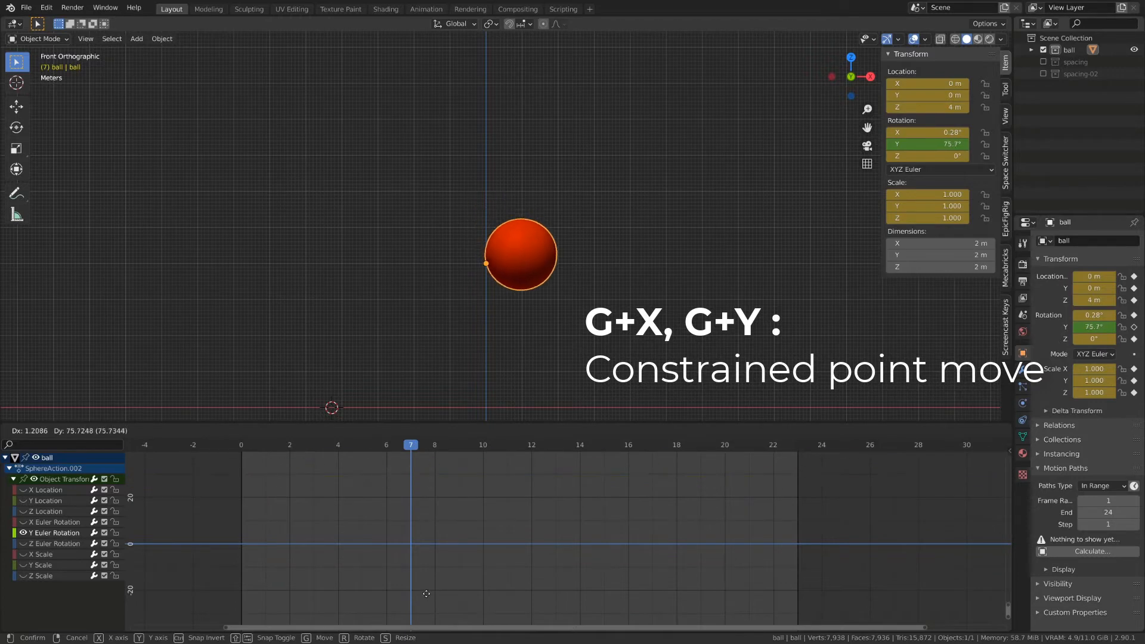
key("Escape")
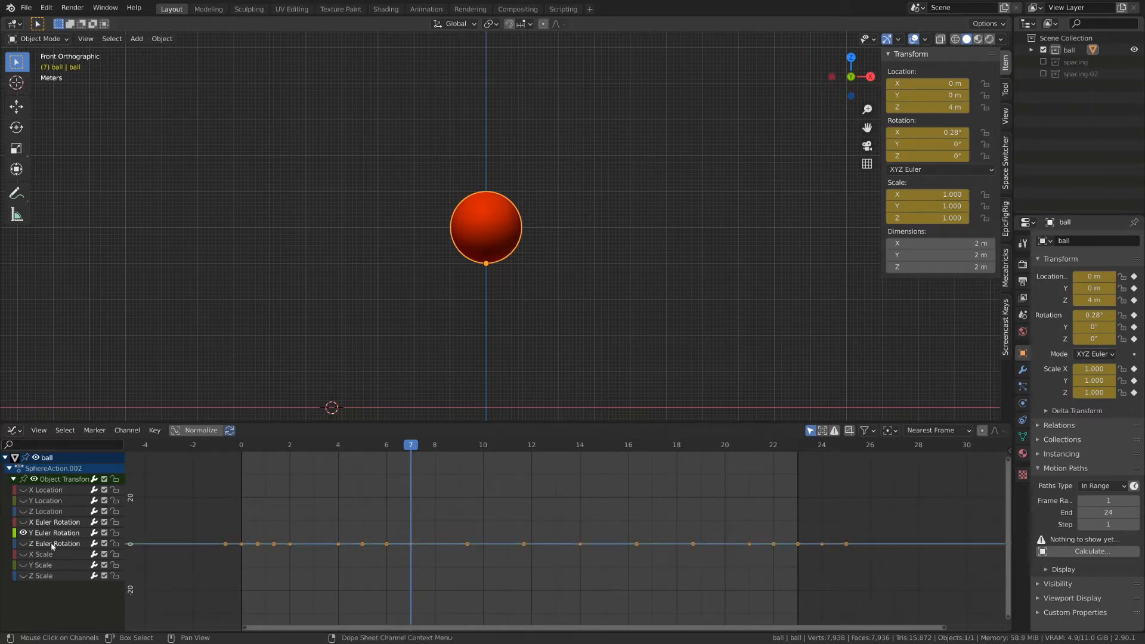
Step: Delete the unused Euler Rotation, X Location and Y Location channels, and unhide all the remaining curves
key("x")
left_click_drag(387, 451, 430, 467)
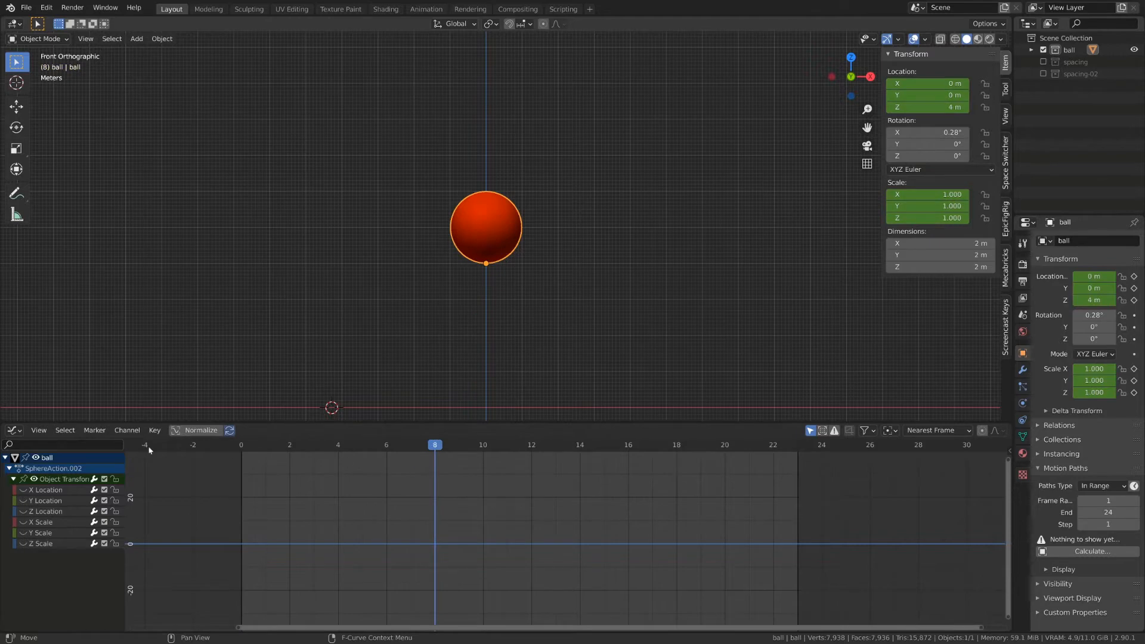
left_click(56, 490, "shift")
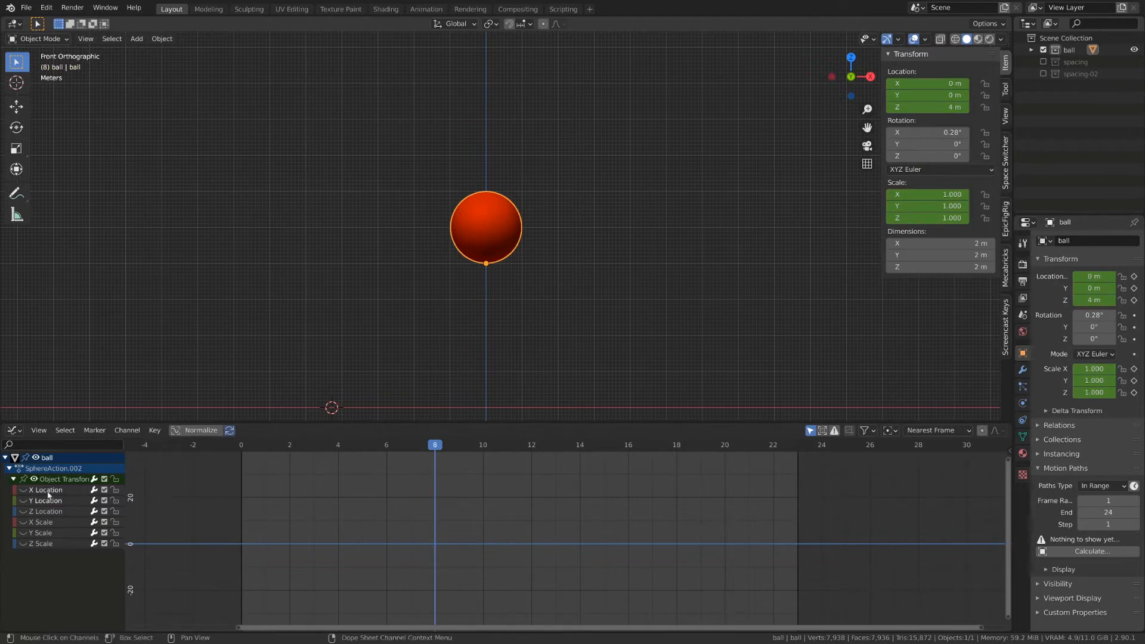
key("x")
key("alt+h")
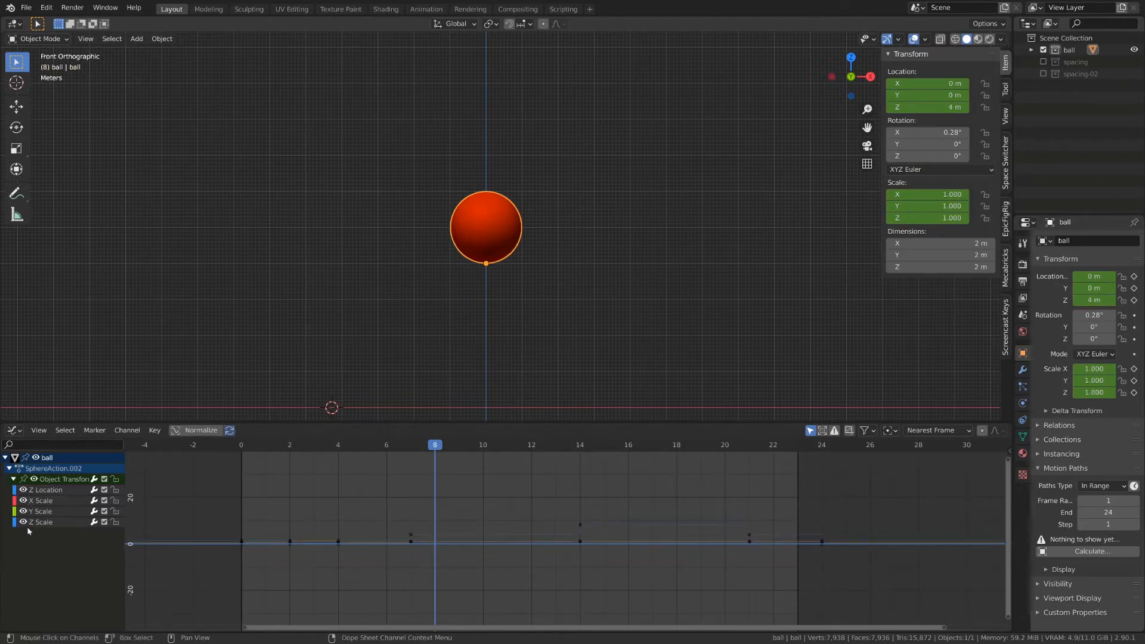
key("Home")
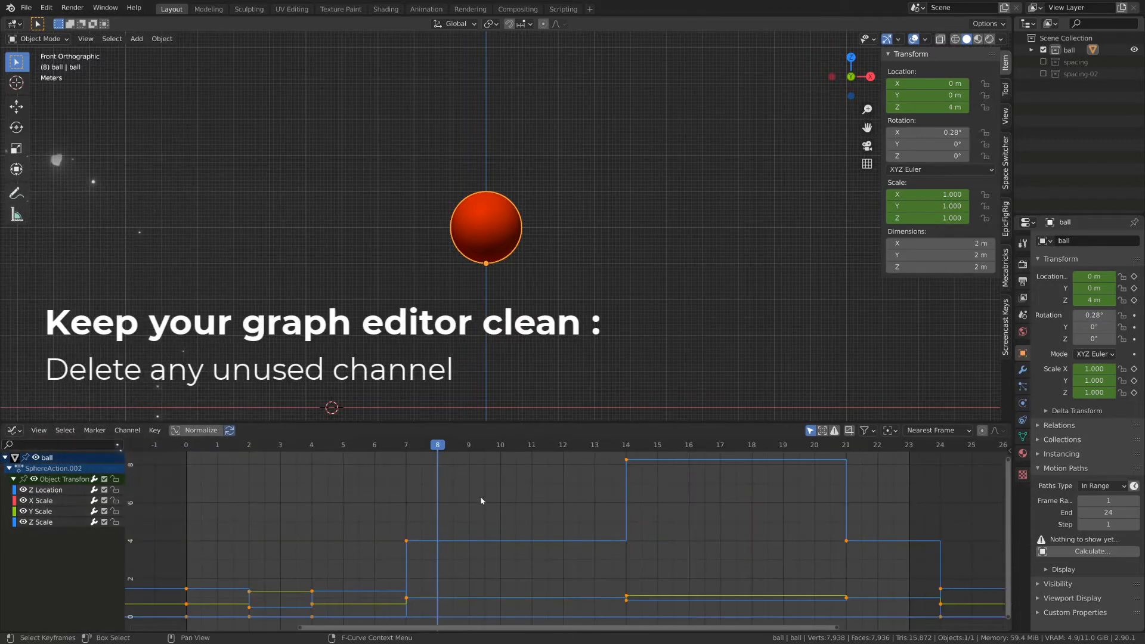
Step: Examine the Z Location curve's keyframes at frames 7 and 14 against the ball's height, using the Graph Editor's sidebar
left_click_drag(298, 443, 513, 479)
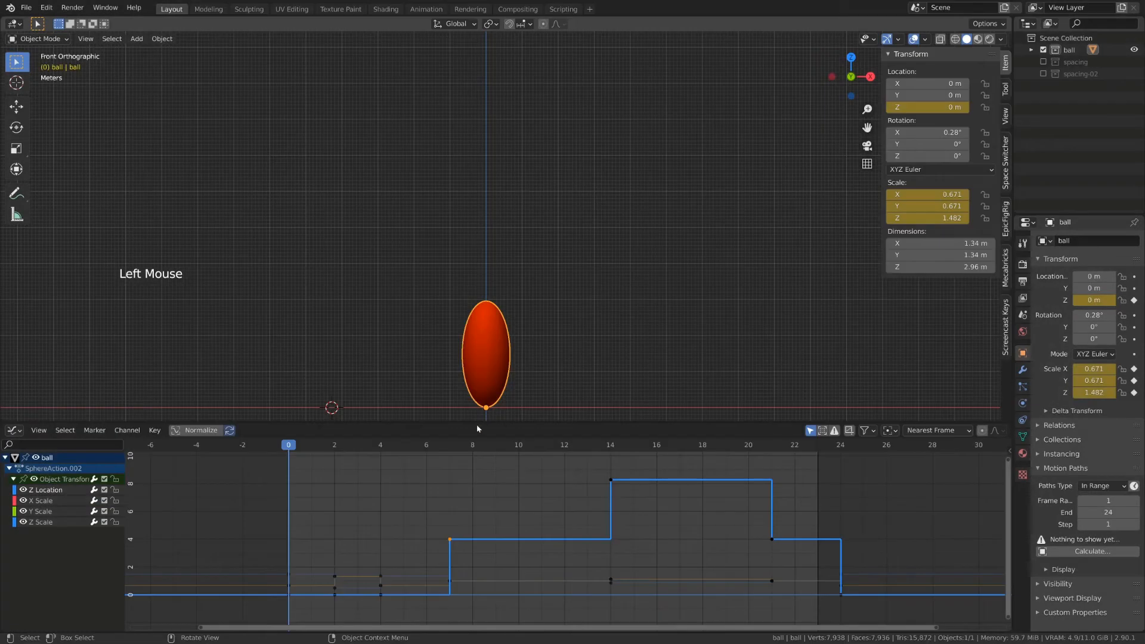
left_click(448, 446)
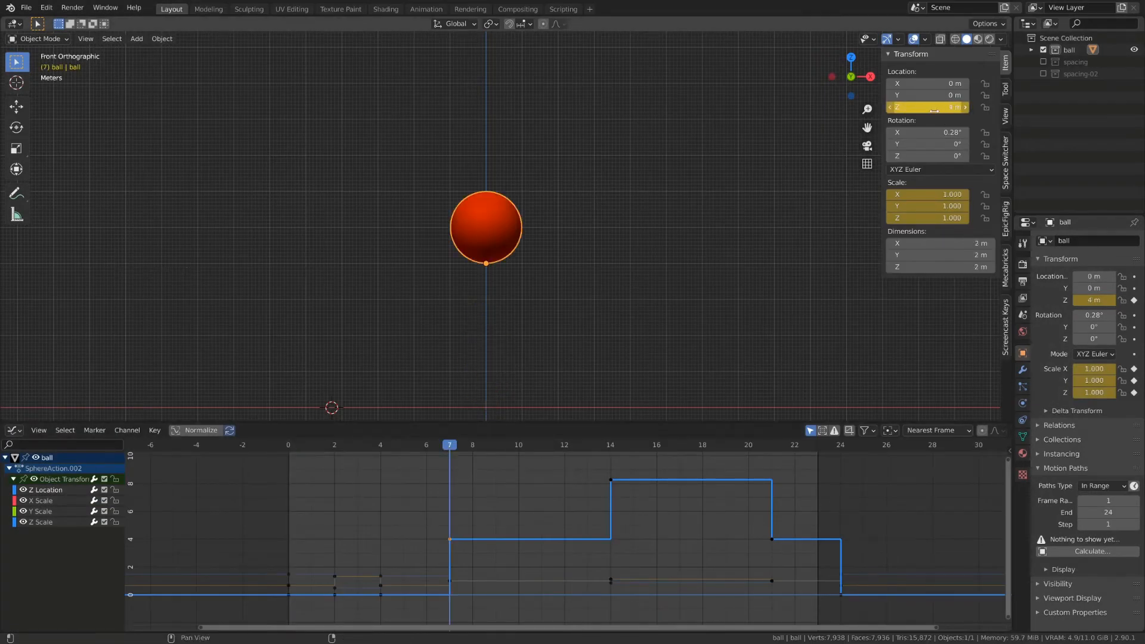
left_click(610, 446)
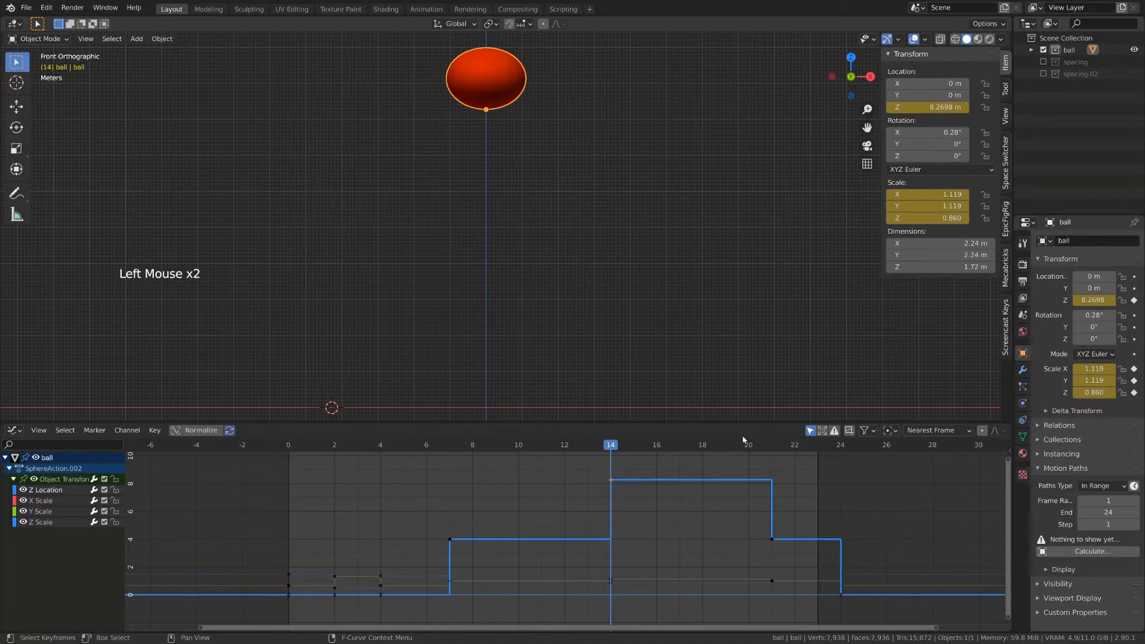
key("n")
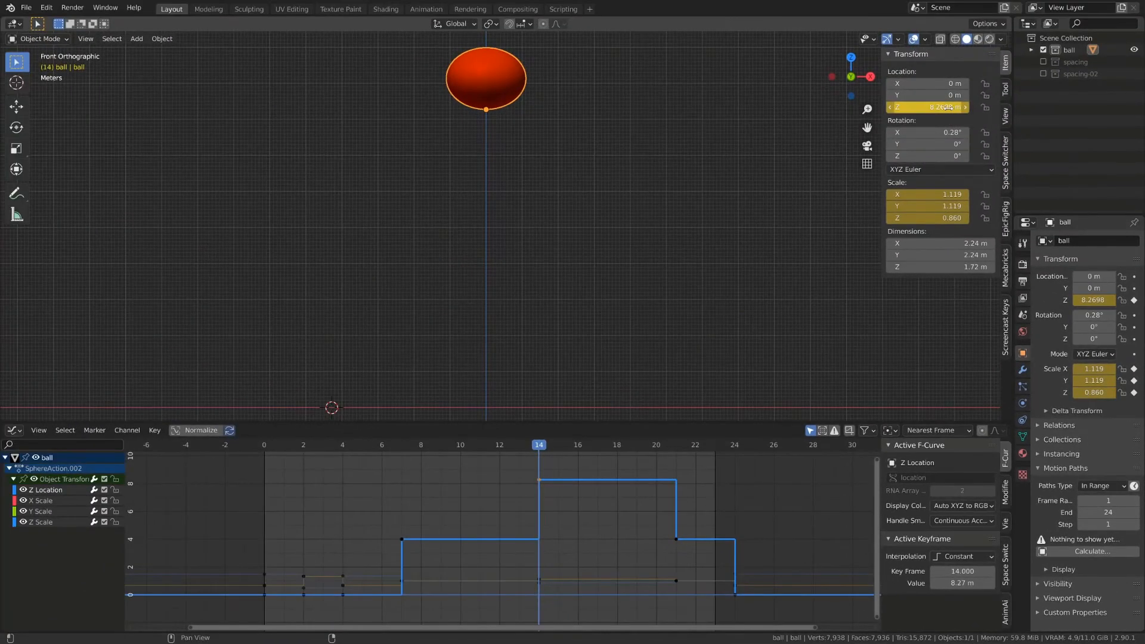
Step: Set the interpolation of all the ball's keyframes to Bezier
left_click_drag(219, 460, 753, 631)
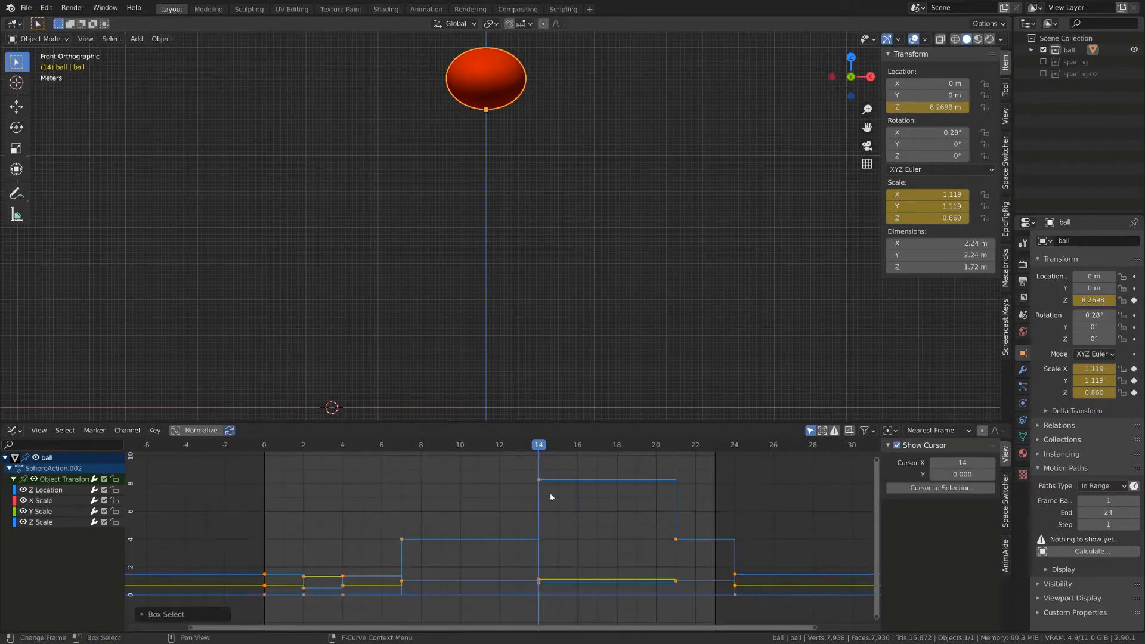
key("t")
left_click(548, 523)
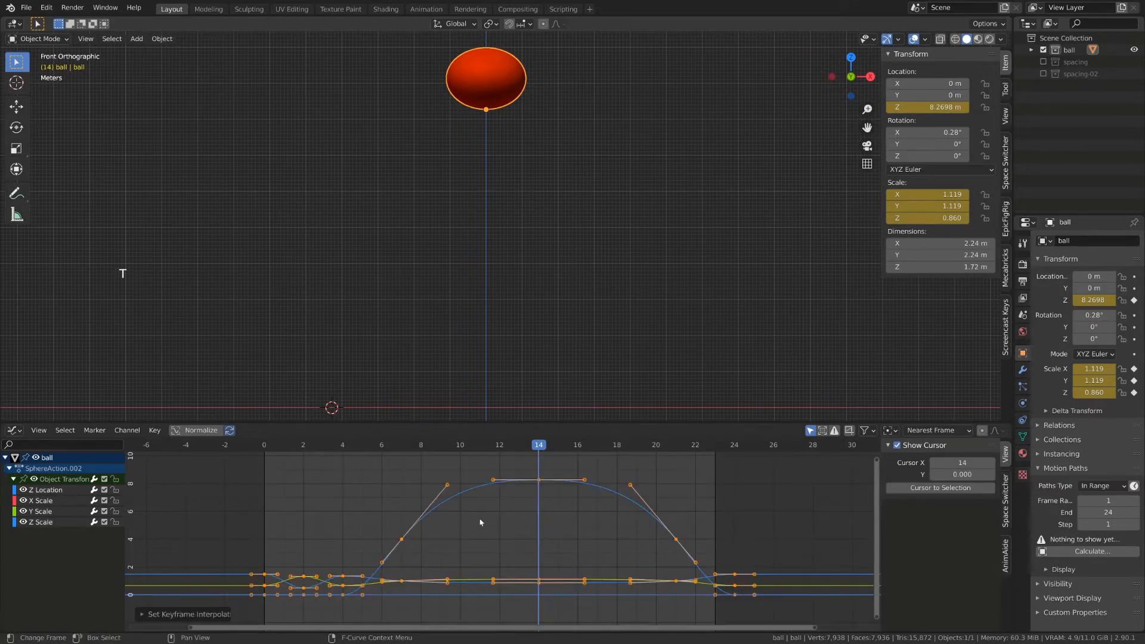
Step: Play the splined bounce from frame 0 with the whole motion in view
left_click(287, 458)
scroll(369, 351, "down", 3)
key("space")
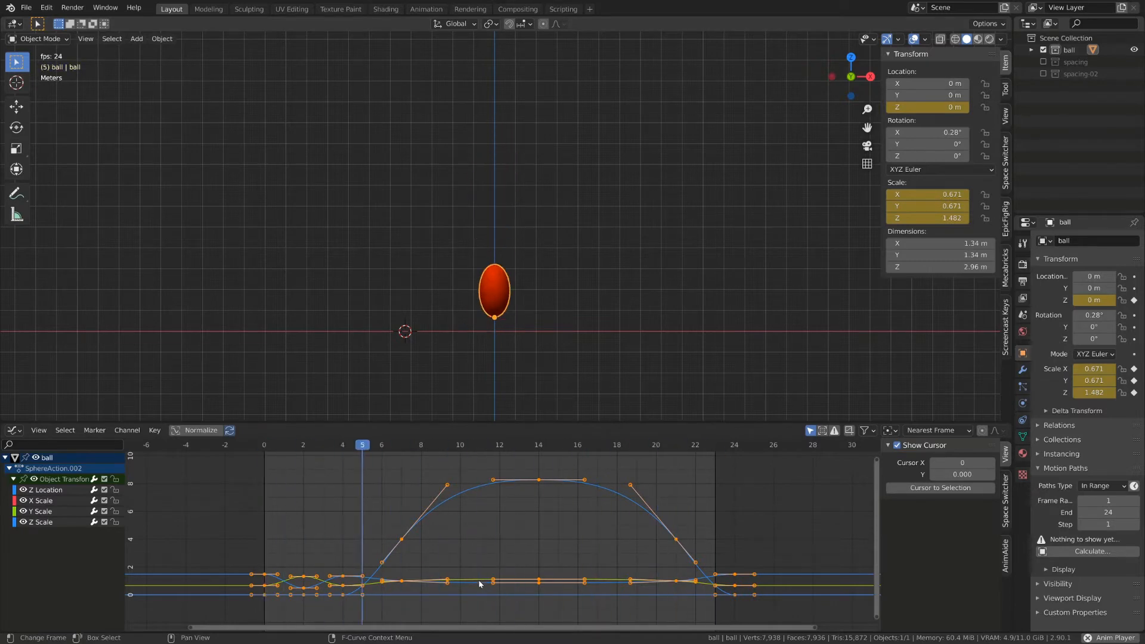
key("space")
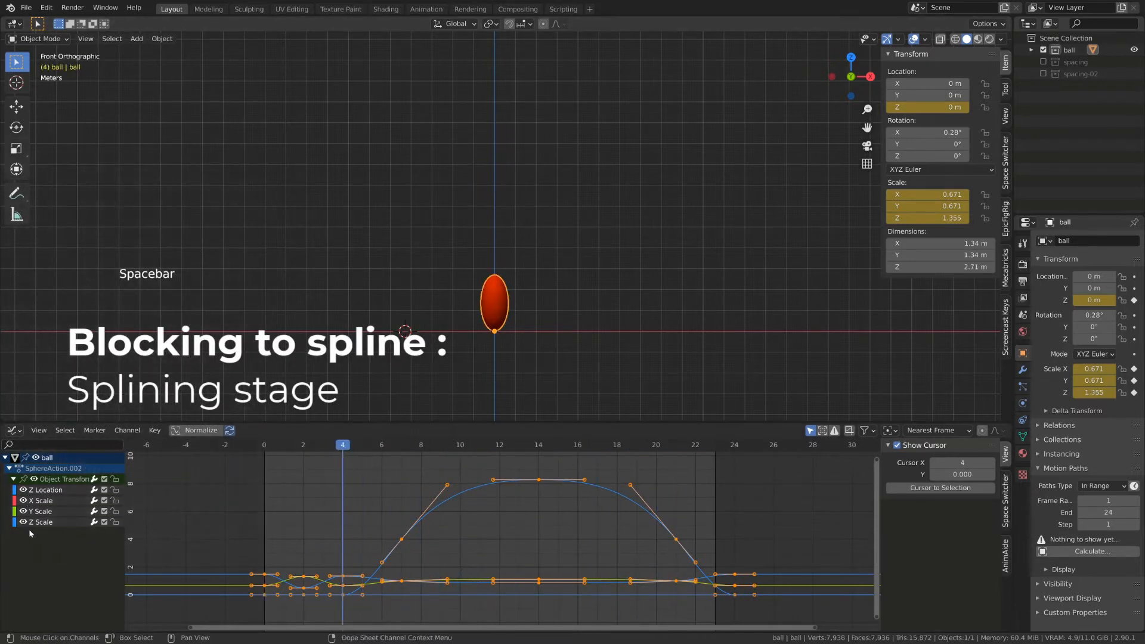
Step: Hide the X, Y and Z Scale curves so only Z Location is shown, and save the file
left_click_drag(24, 501, 24, 523)
scroll(314, 579, "up", 4)
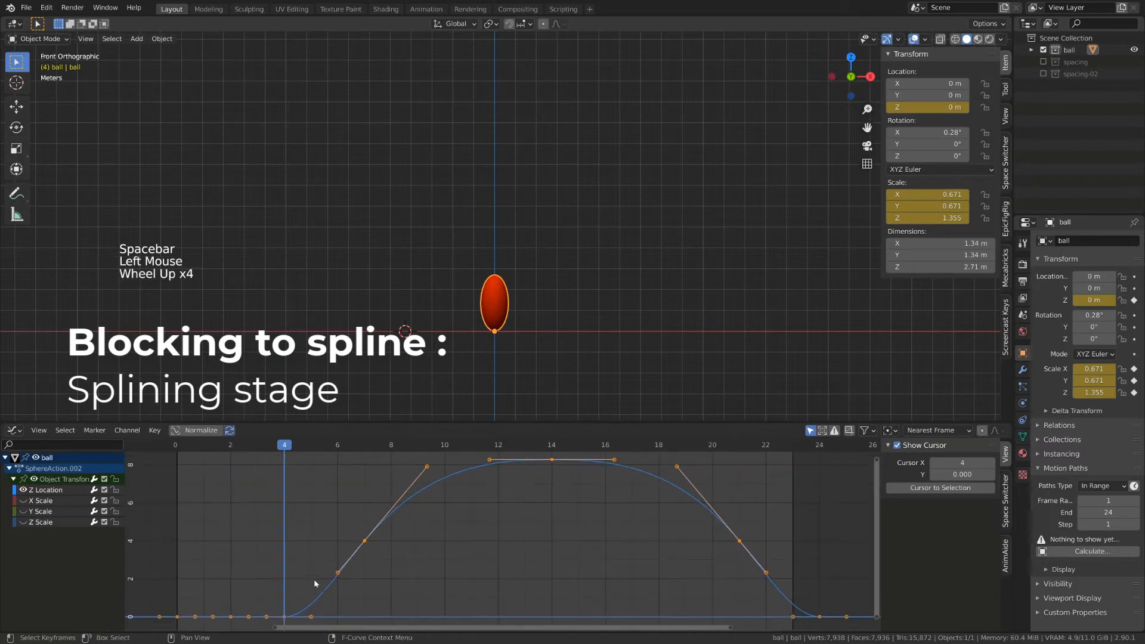
middle_click_drag(327, 596, 285, 457, "shift")
key("a")
key("a")
key("a")
left_click_drag(284, 453, 256, 532)
middle_click_drag(374, 531, 613, 553, "shift")
key("ctrl+s")
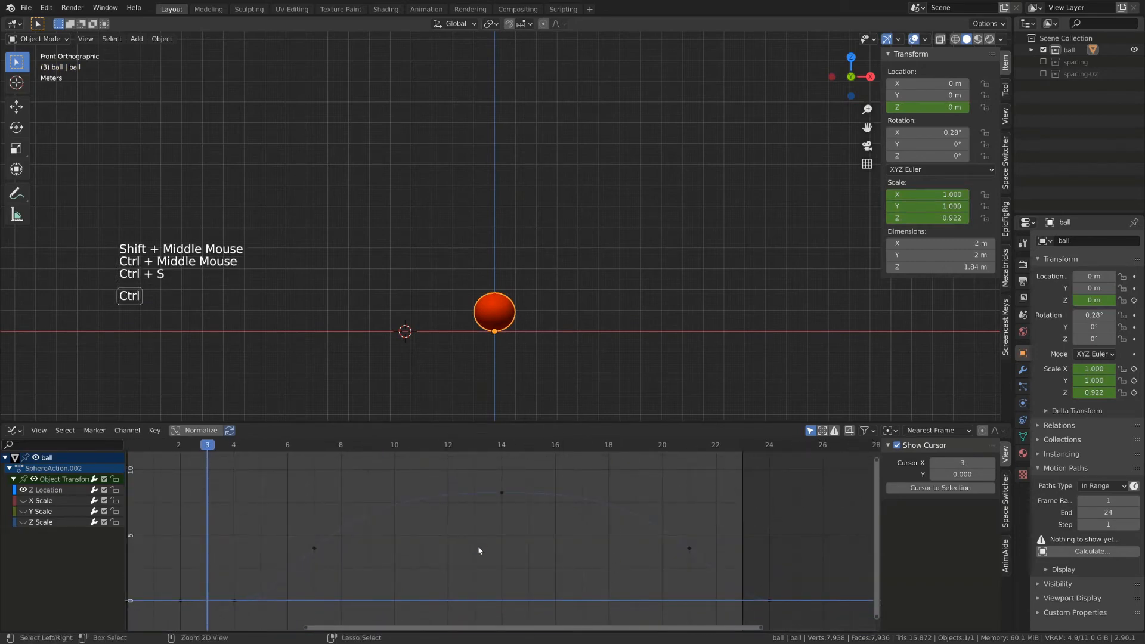
Step: Show the three Scale curves instead of Z Location, and focus on their early keyframes with nothing selected
left_click_drag(23, 502, 24, 523)
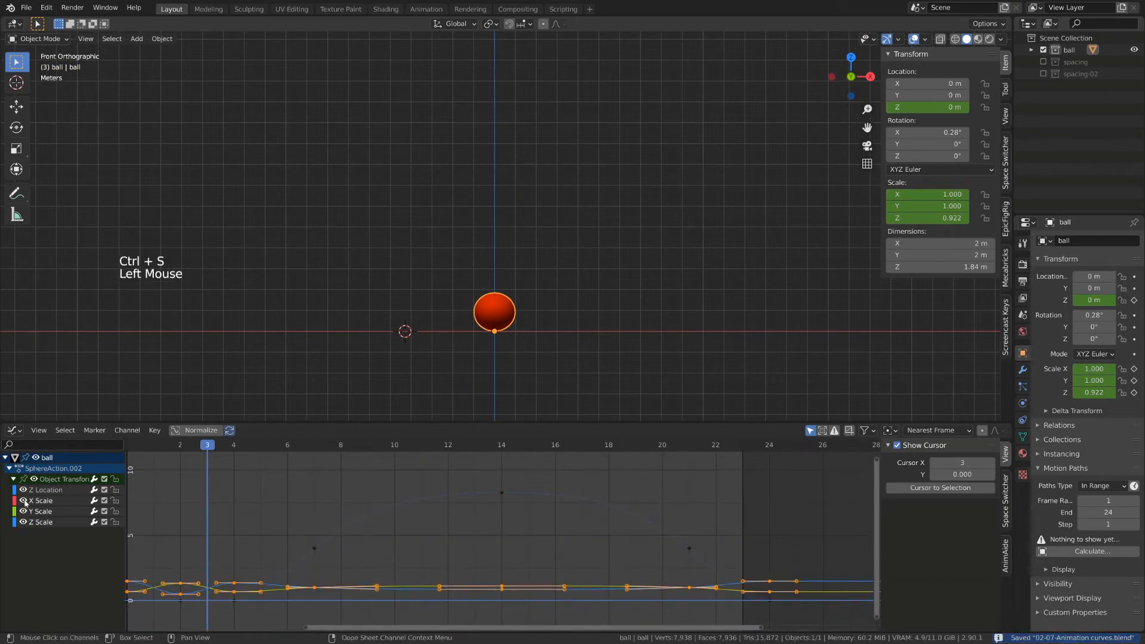
left_click(24, 490)
middle_click_drag(324, 525, 549, 486, "shift")
left_click_drag(241, 506, 588, 581)
key("KP_Decimal")
key("a")
key("a")
key("a")
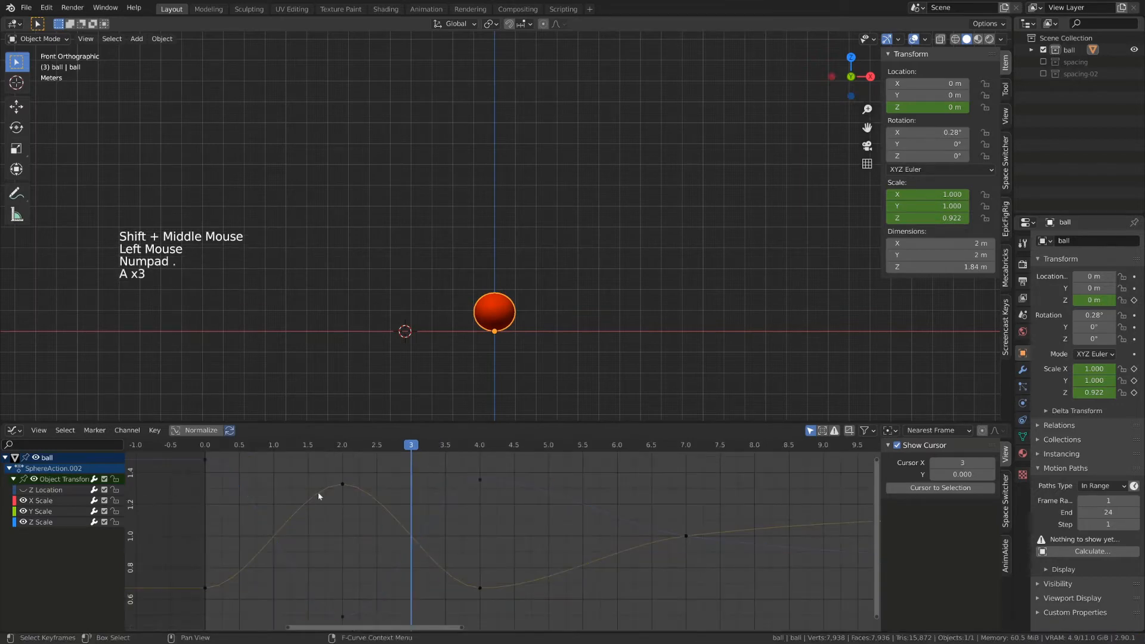
Step: Select the Z Scale keyframe at frame 0 and scrub to frame 2 to compare the curve with the ball's squash
left_click(207, 449)
left_click(208, 452)
left_click_drag(212, 449, 319, 484)
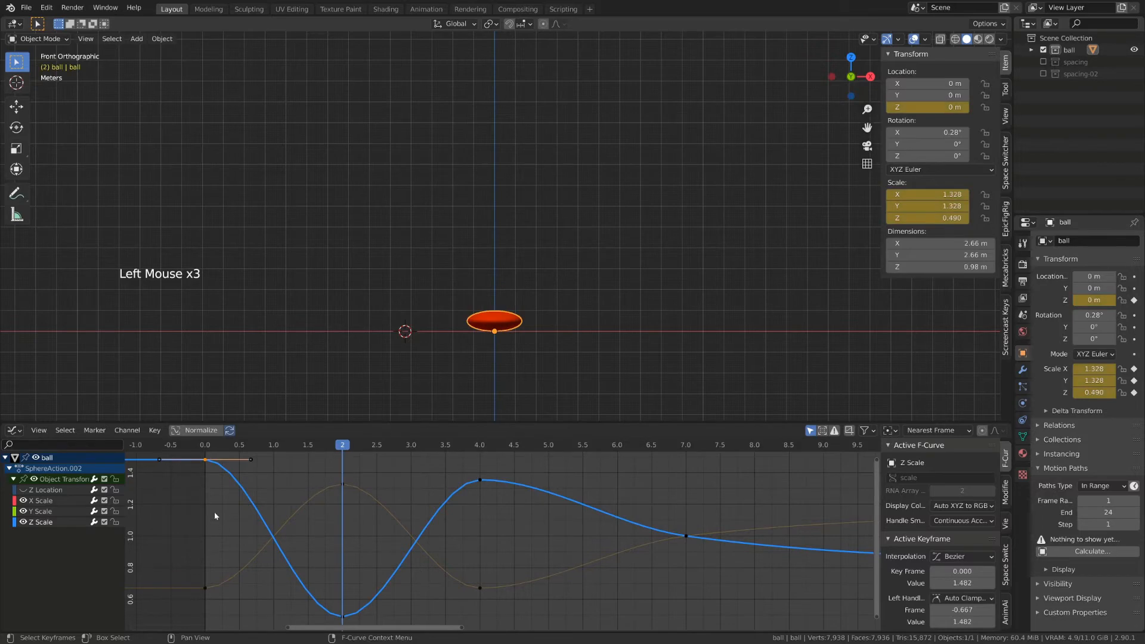
left_click(342, 555)
key("g")
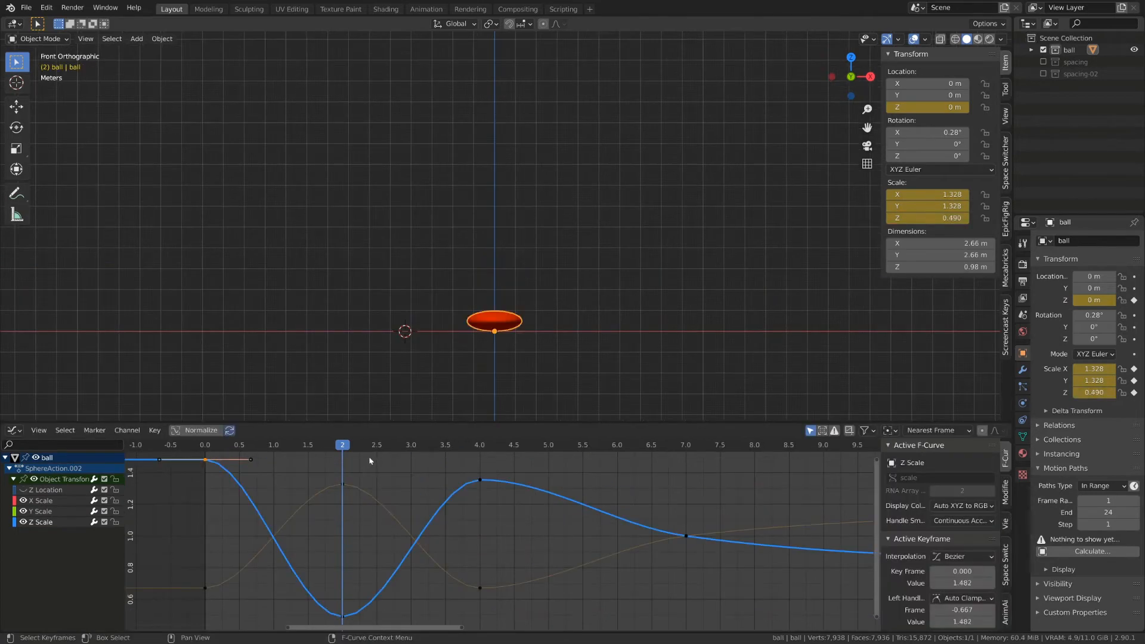
Step: Try lowering the X and Y Scale keyframes at frame 2 along Y, cancel the move, and save the file
left_click(360, 498)
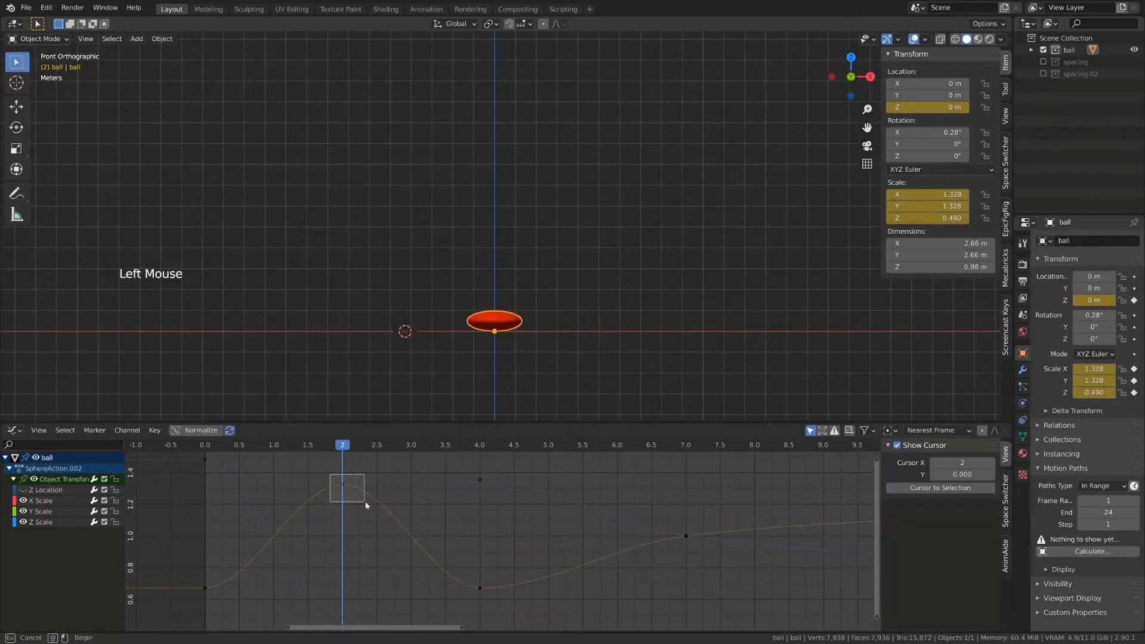
key("g")
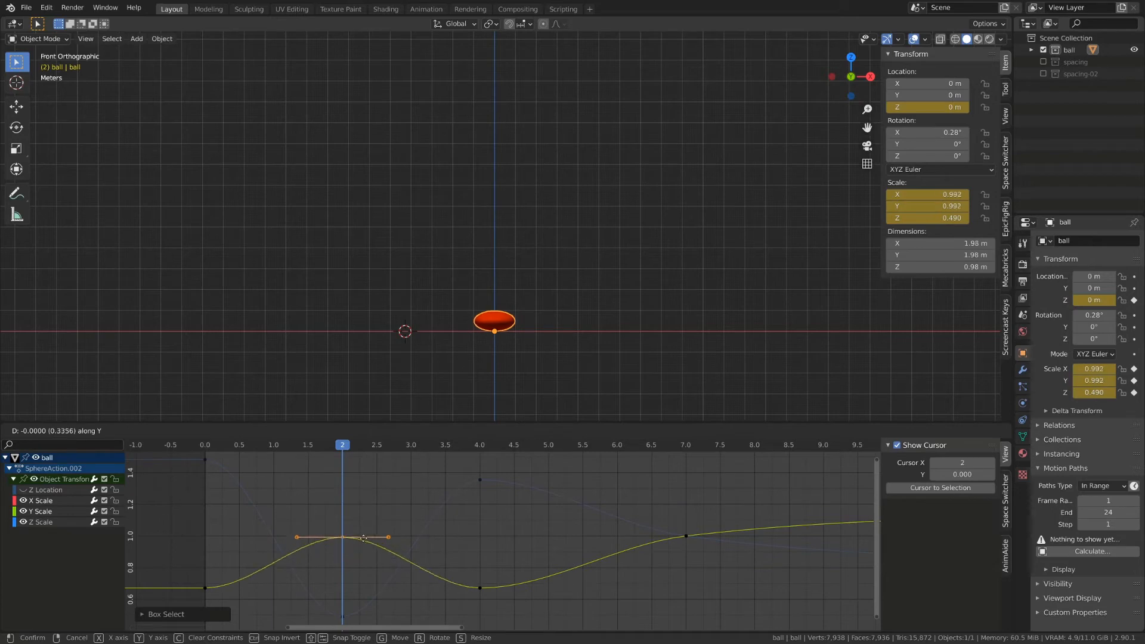
right_click(361, 494)
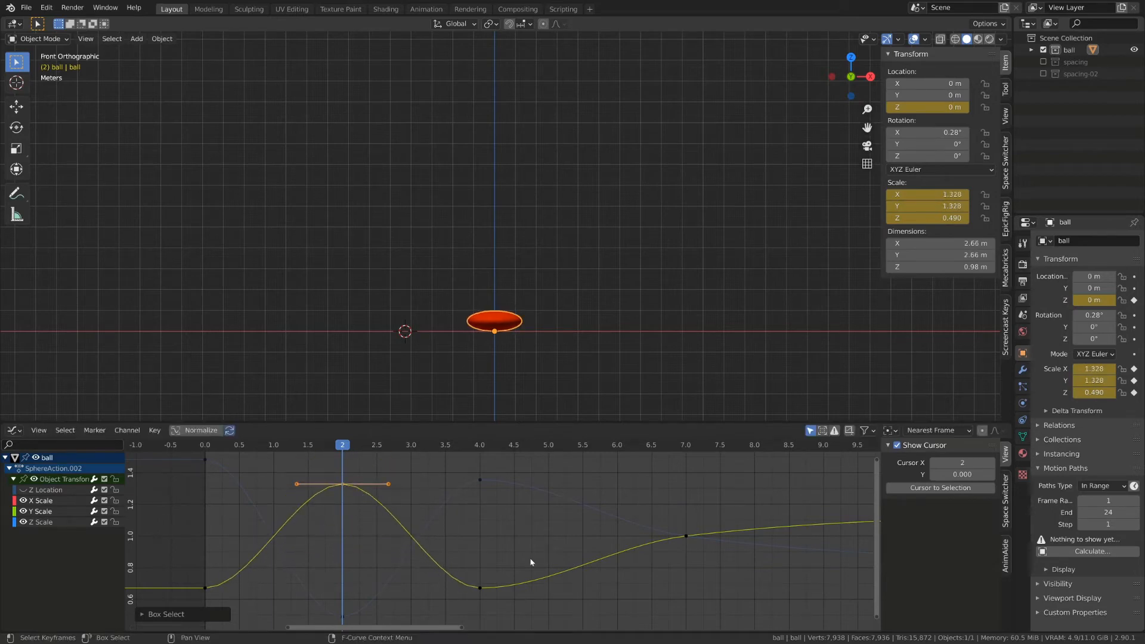
key("ctrl+s")
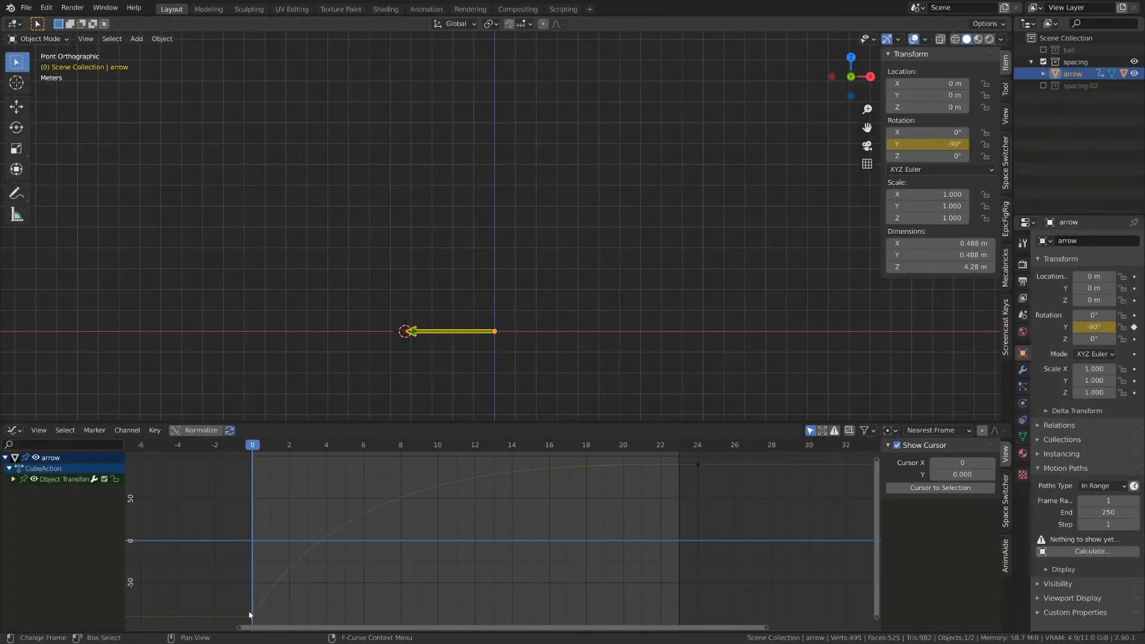
Step: Inspect the values of the arrow's Y rotation keyframes at frames 0 and 24
left_click(251, 616)
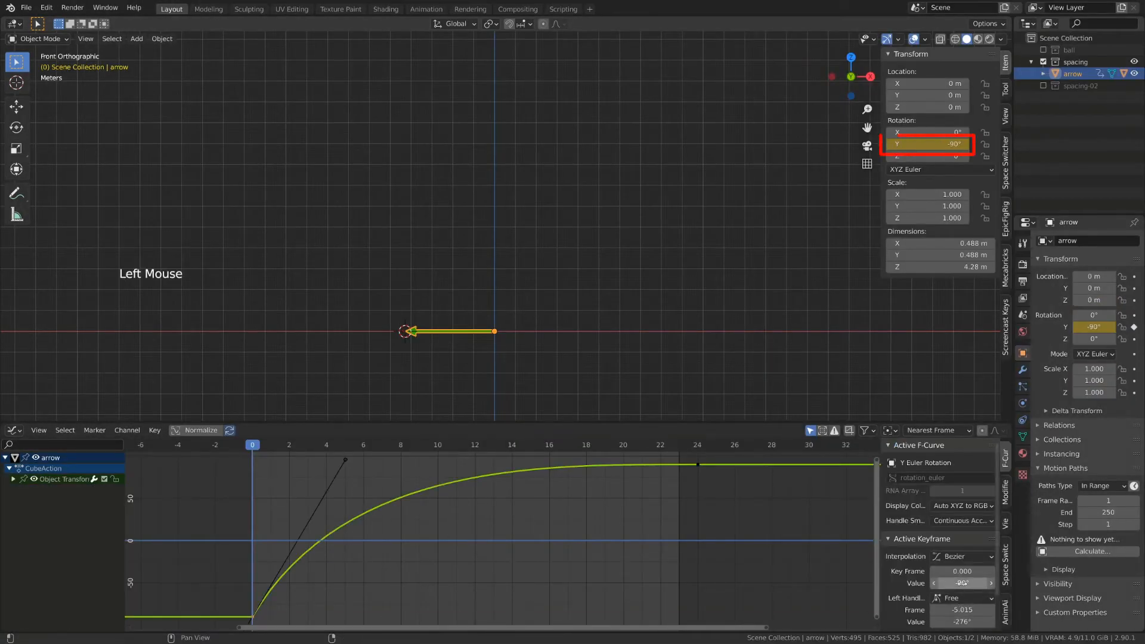
left_click(699, 465)
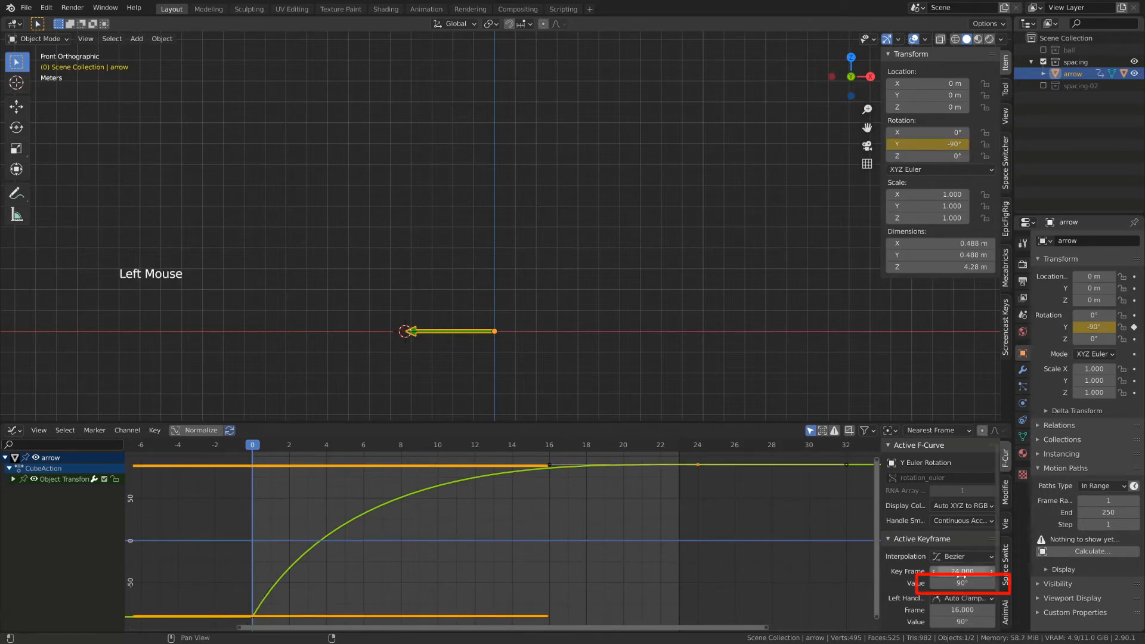
Step: Scrub through the arrow's rotation, play it, and return to frame 0
left_click(253, 449)
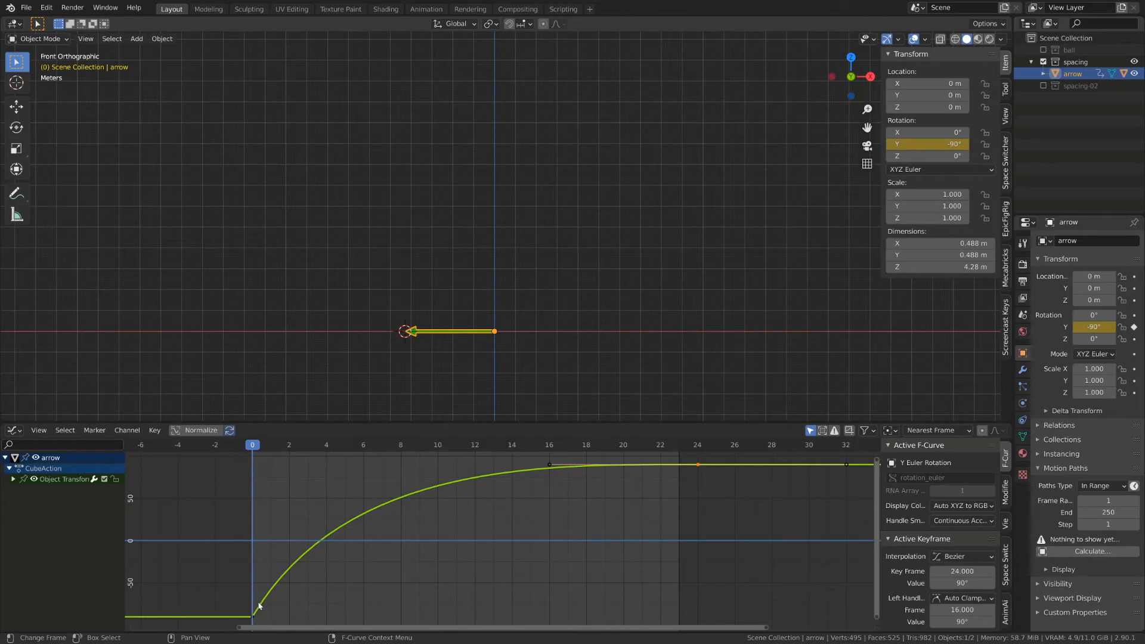
left_click_drag(273, 448, 636, 486)
left_click_drag(459, 473, 251, 525)
key("space")
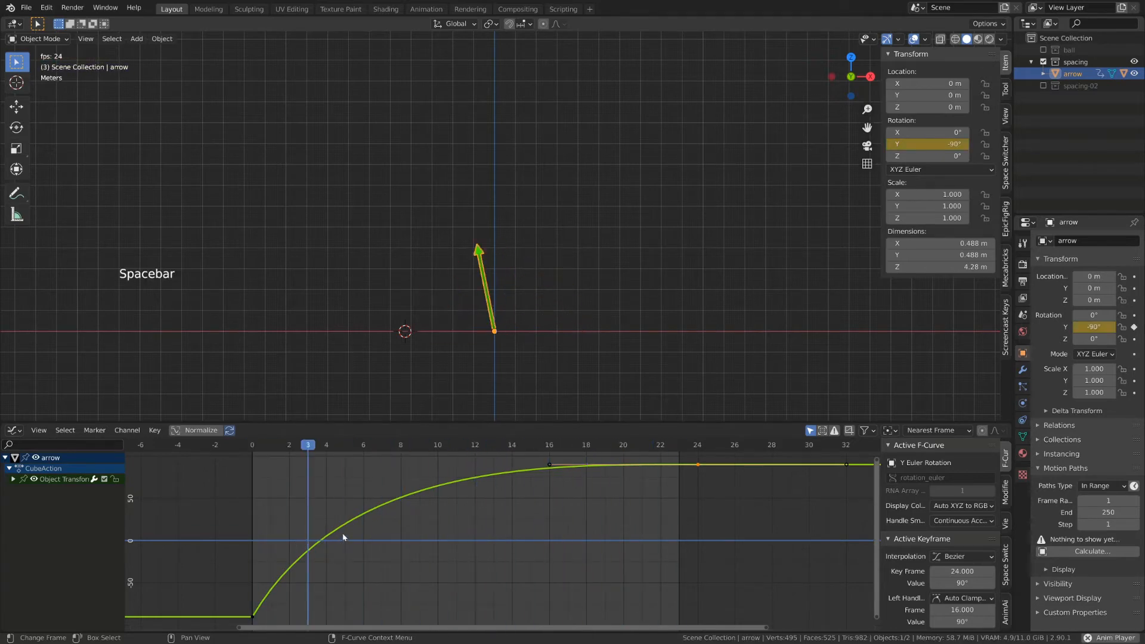
key("space")
left_click_drag(618, 448, 246, 470)
Step: Calculate a motion path from frame 0 to 24 for the small sphere at the arrow's tip
scroll(320, 401, "up", 2)
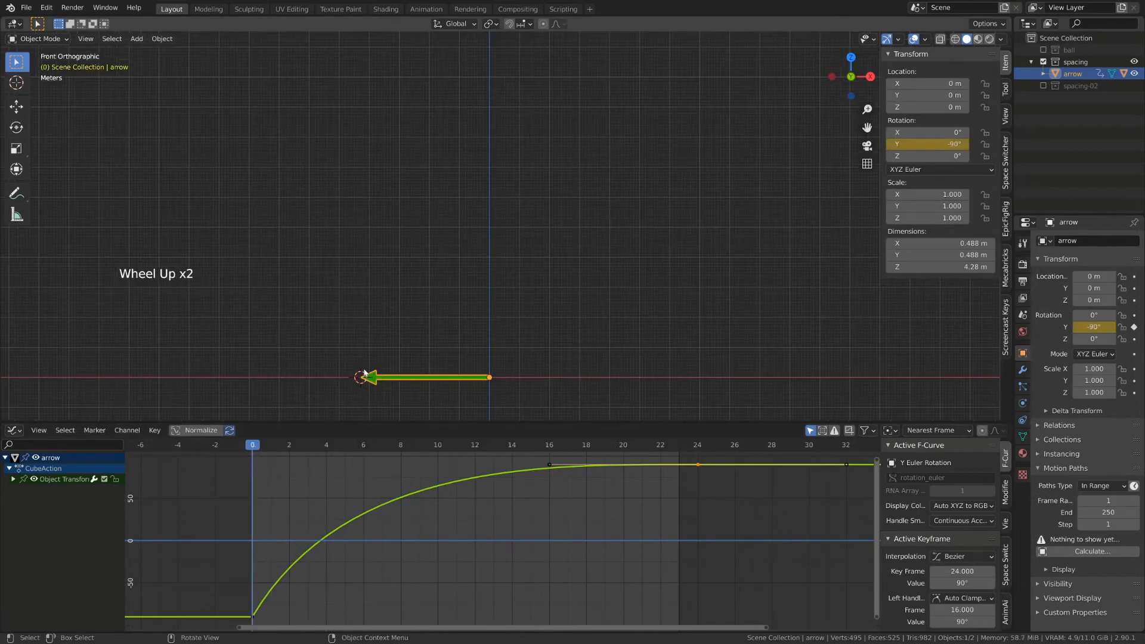
left_click(360, 377)
left_click(1085, 551)
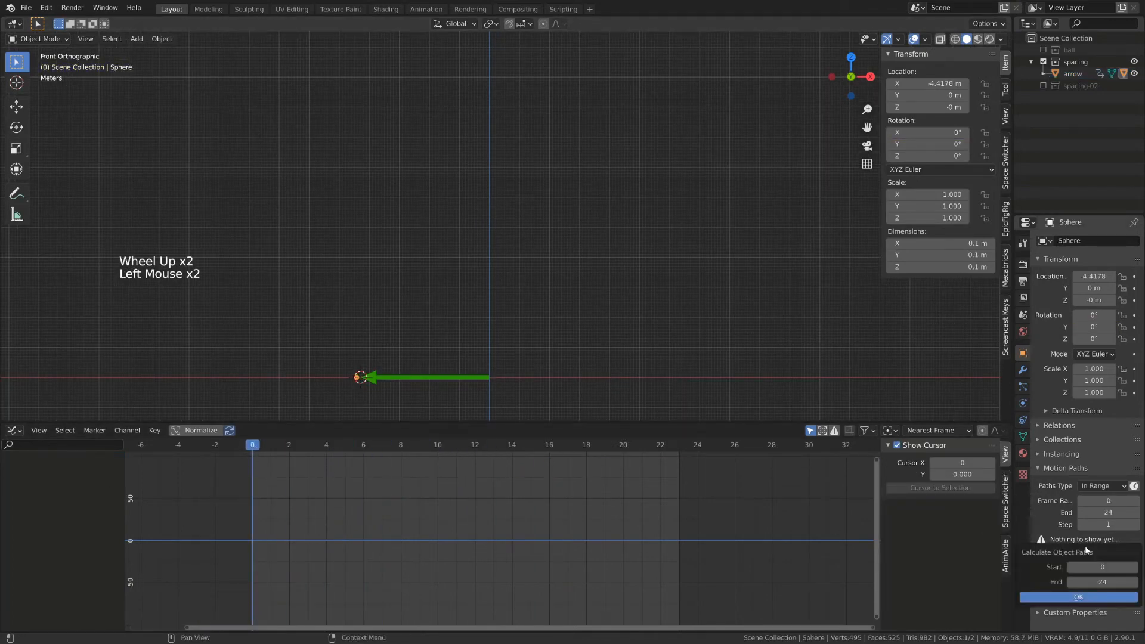
left_click(1071, 599)
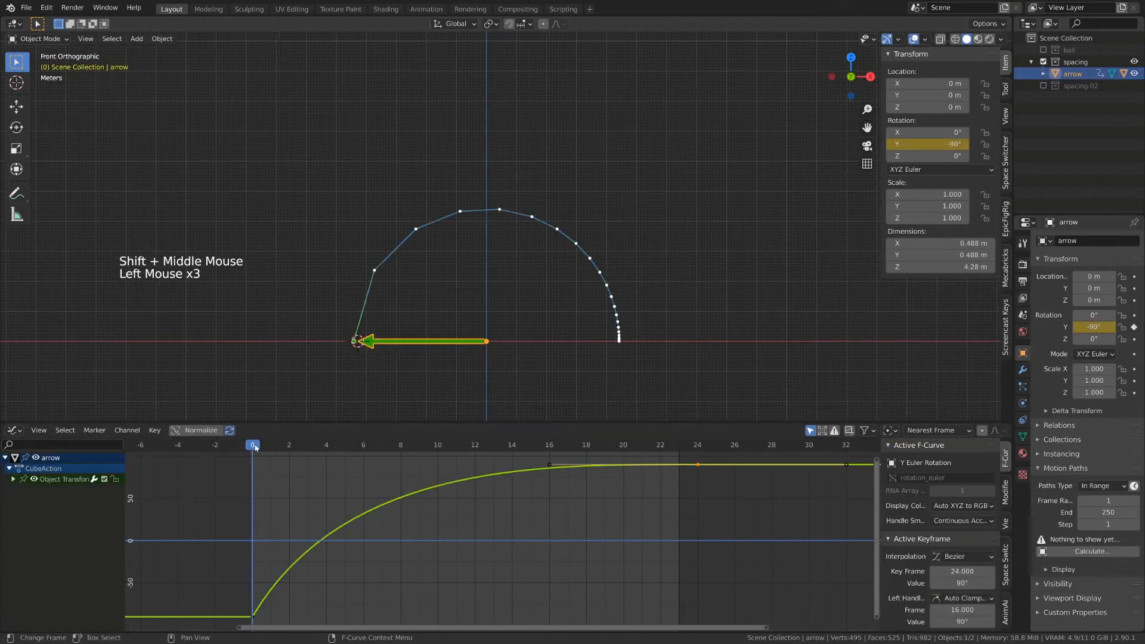
Step: Play the arrow's swing repeatedly from frame 0 to compare its curve with the spacing of the motion path points
key("space")
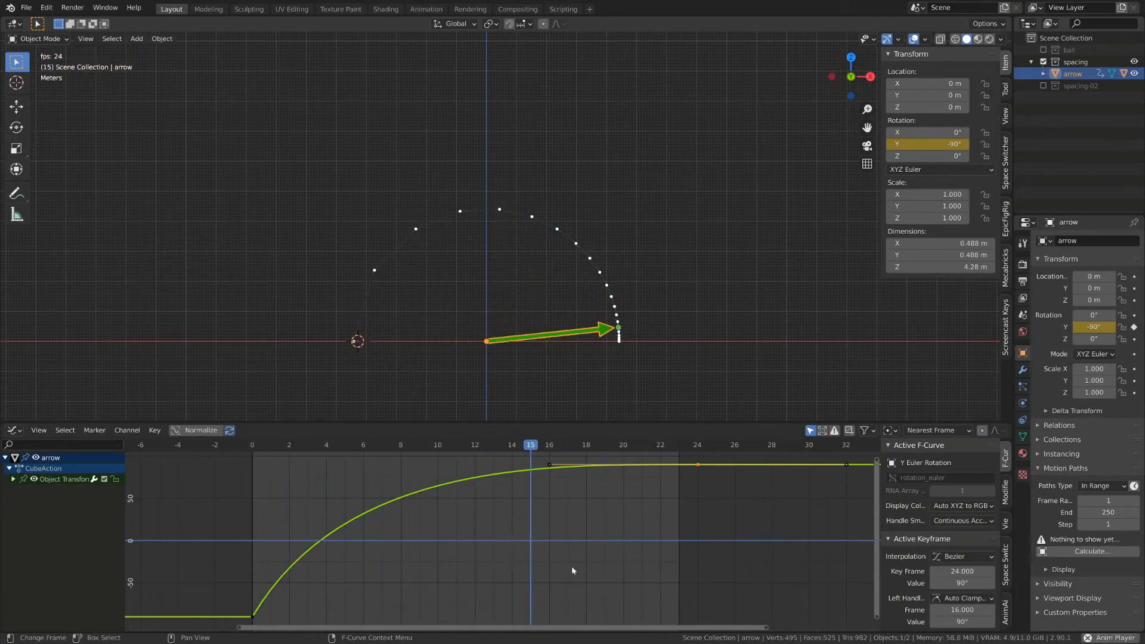
key("space")
left_click(255, 452)
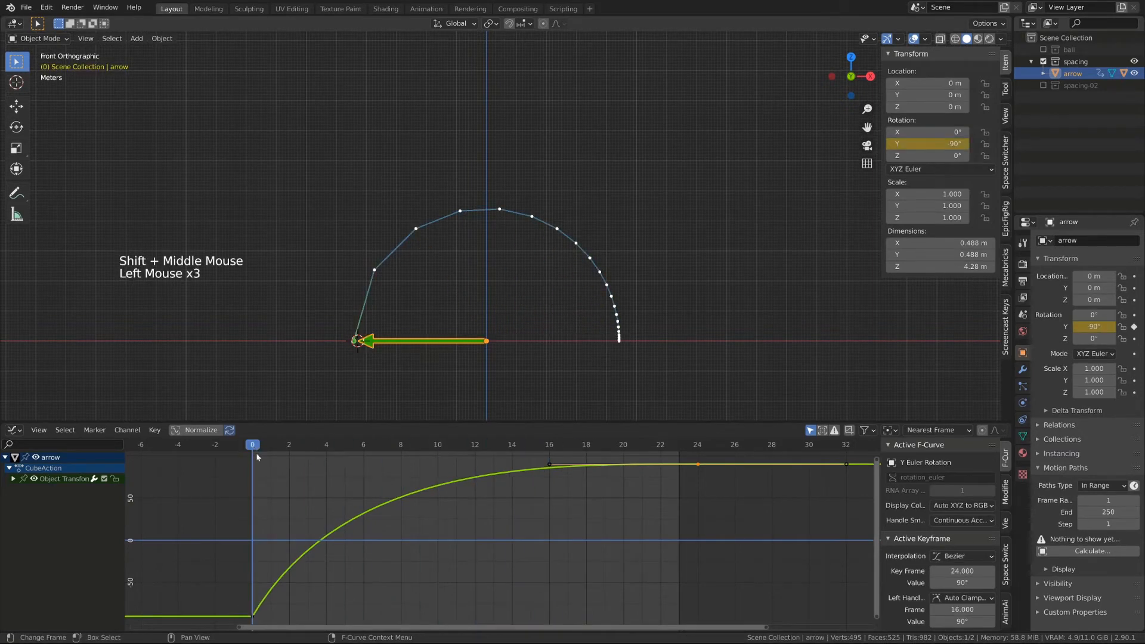
key("space")
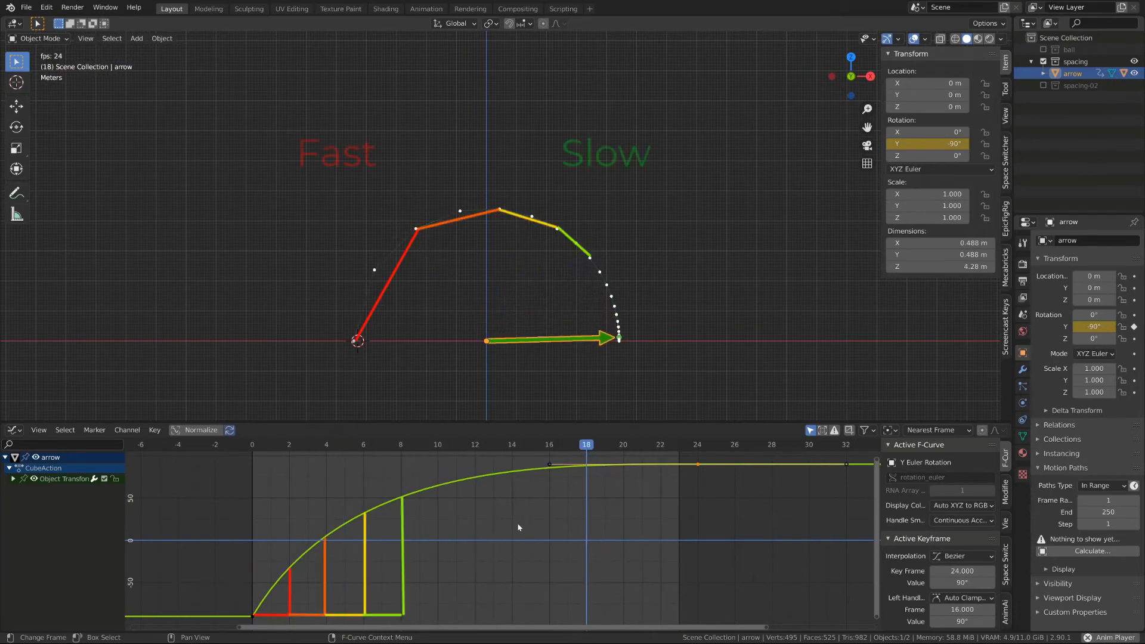
key("space")
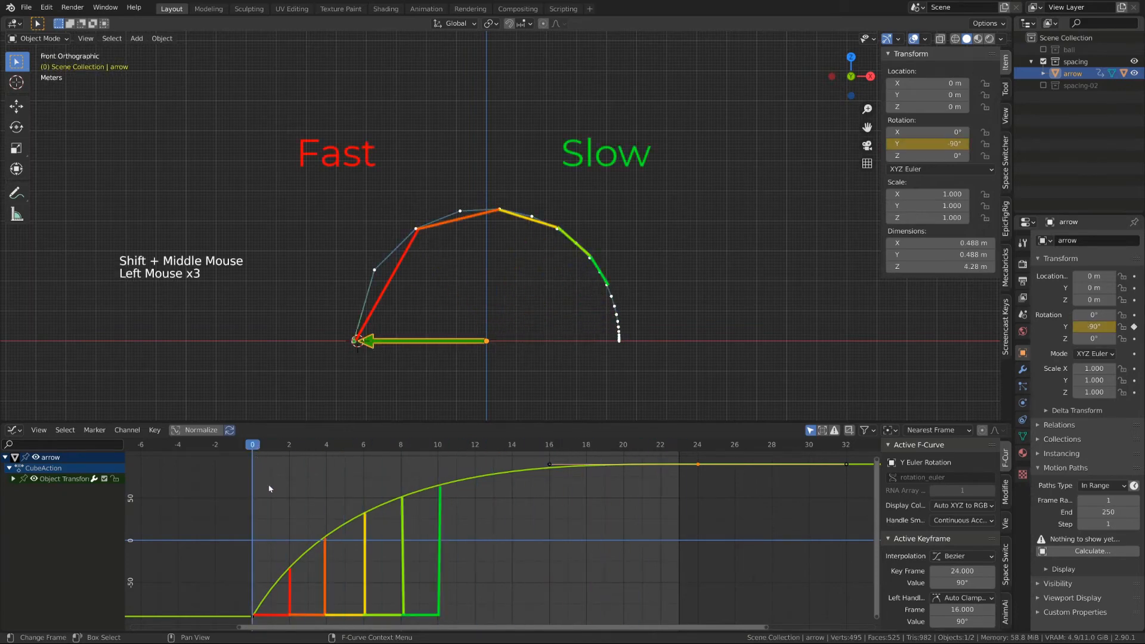
key("space")
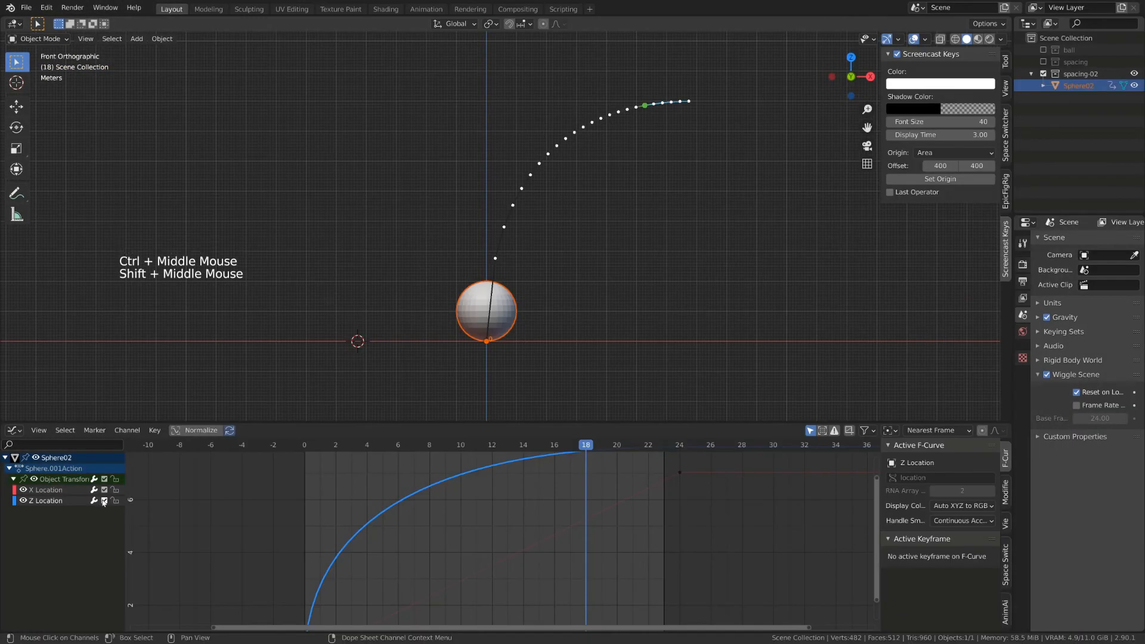
Step: Mute Sphere02's Z Location channel, play only the X motion, and return to frame 0
left_click(406, 462)
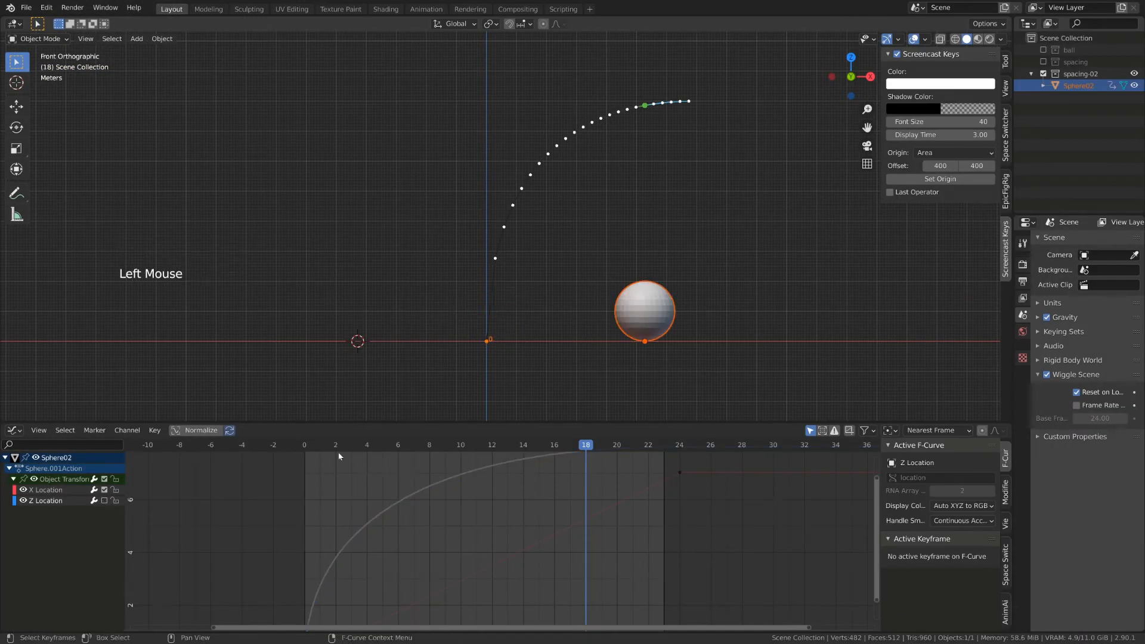
left_click(308, 448)
key("space")
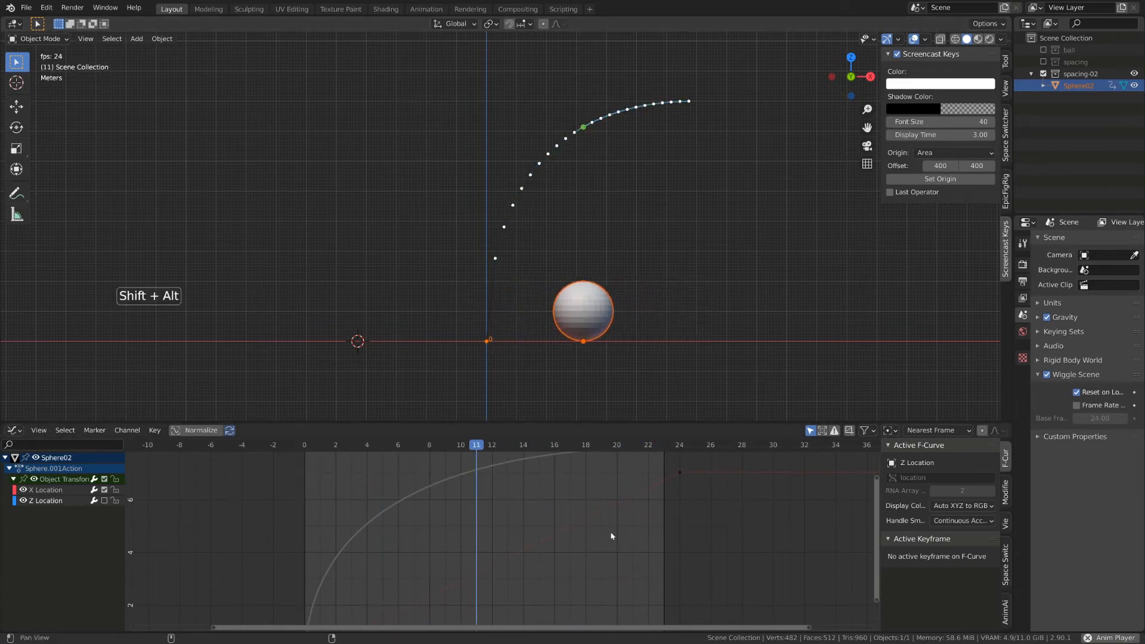
middle_click_drag(609, 530, 608, 491, "shift")
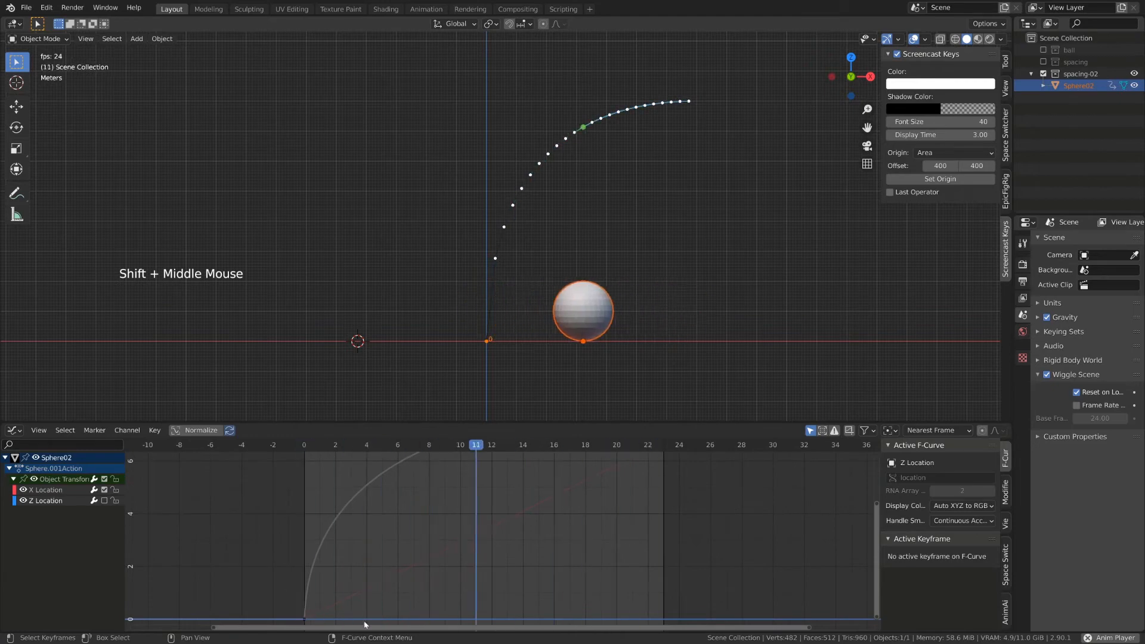
key("space")
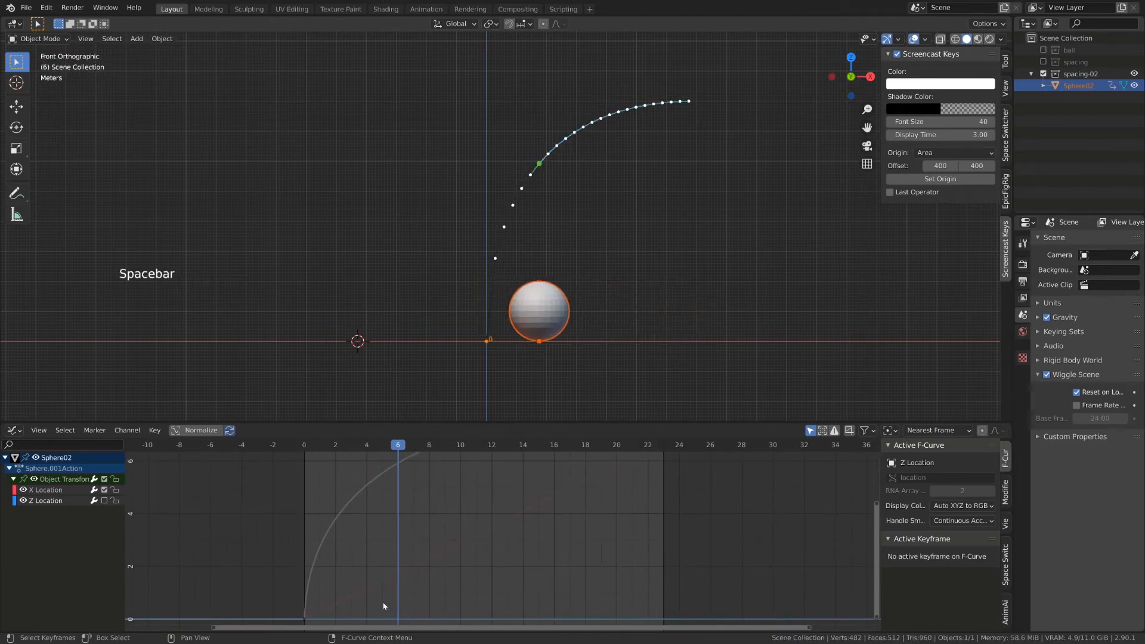
left_click(304, 444)
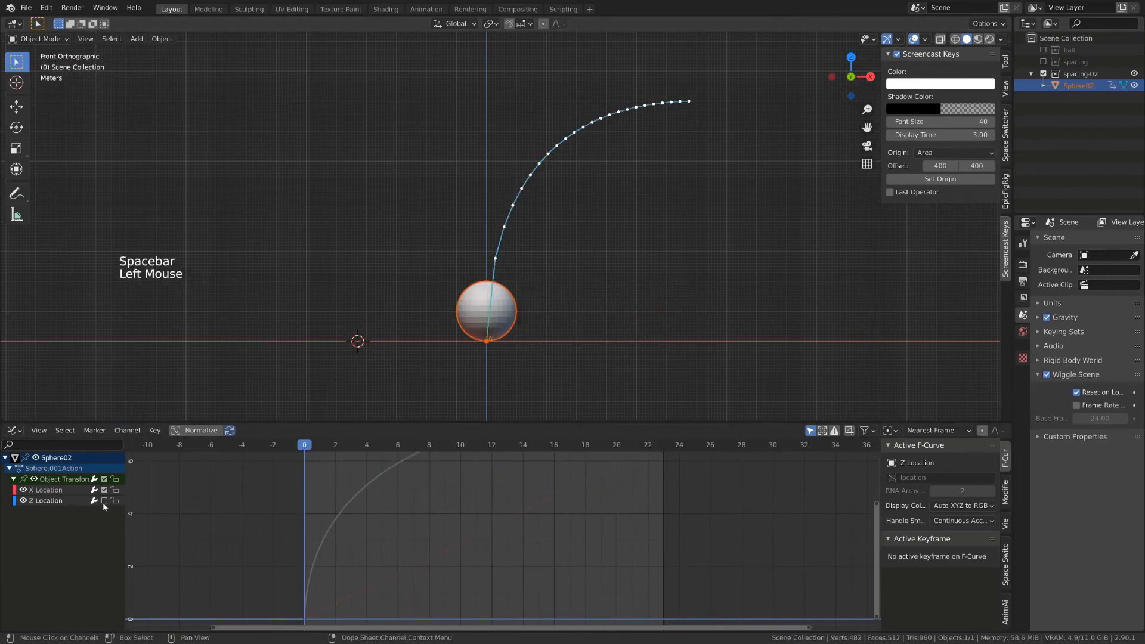
Step: Unmute Z Location, hide the X Location curve, and fit the whole Z Location curve in a taller Graph Editor
scroll(507, 489, "down", 2)
middle_click_drag(507, 489, 527, 500, "ctrl")
left_click_drag(521, 423, 523, 416)
middle_click_drag(528, 430, 521, 626, "ctrl")
mouse_move(514, 577)
middle_mouse_down("shift")
mouse_move(504, 586)
mouse_move(506, 570)
middle_mouse_up("shift")
middle_click_drag(506, 570, 503, 565, "shift")
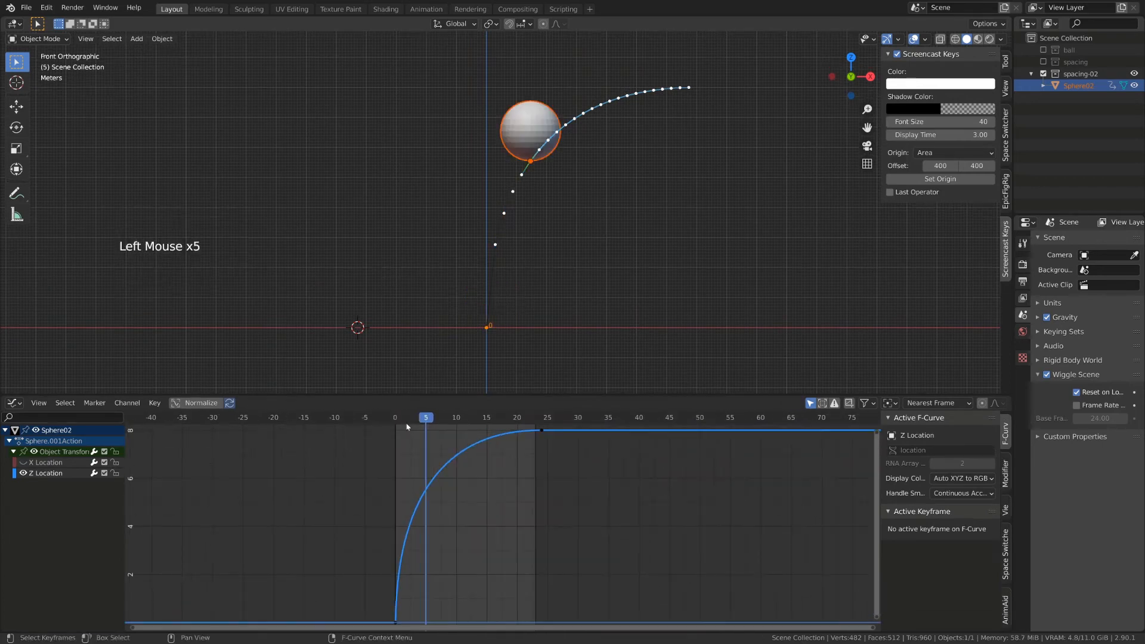
Step: Scrub Sphere02's motion from frame 0 to 23, play it against the Z Location curve, and return to frame 0
left_click(360, 424)
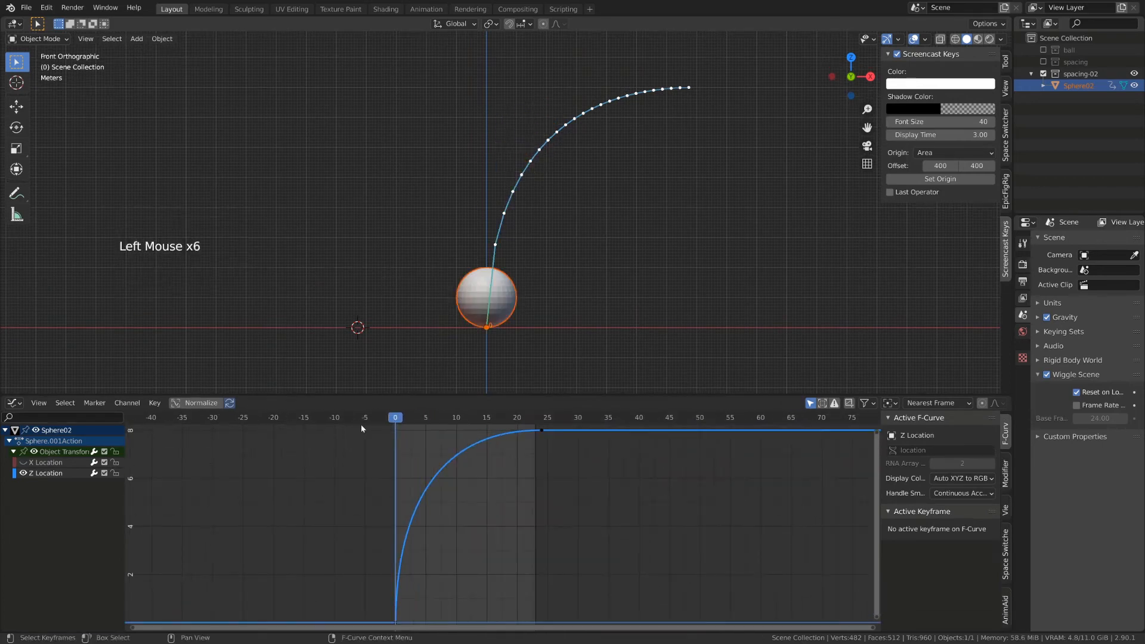
left_click(403, 420)
left_click_drag(405, 421, 536, 431)
middle_click_drag(536, 453, 537, 493, "ctrl")
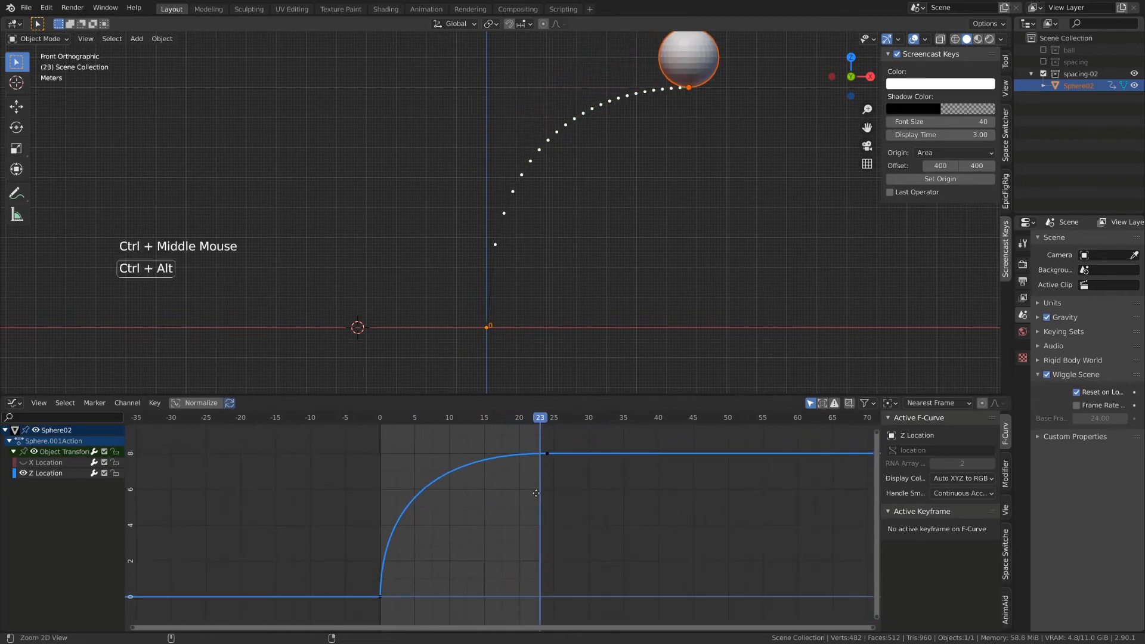
left_click(380, 418)
key("space")
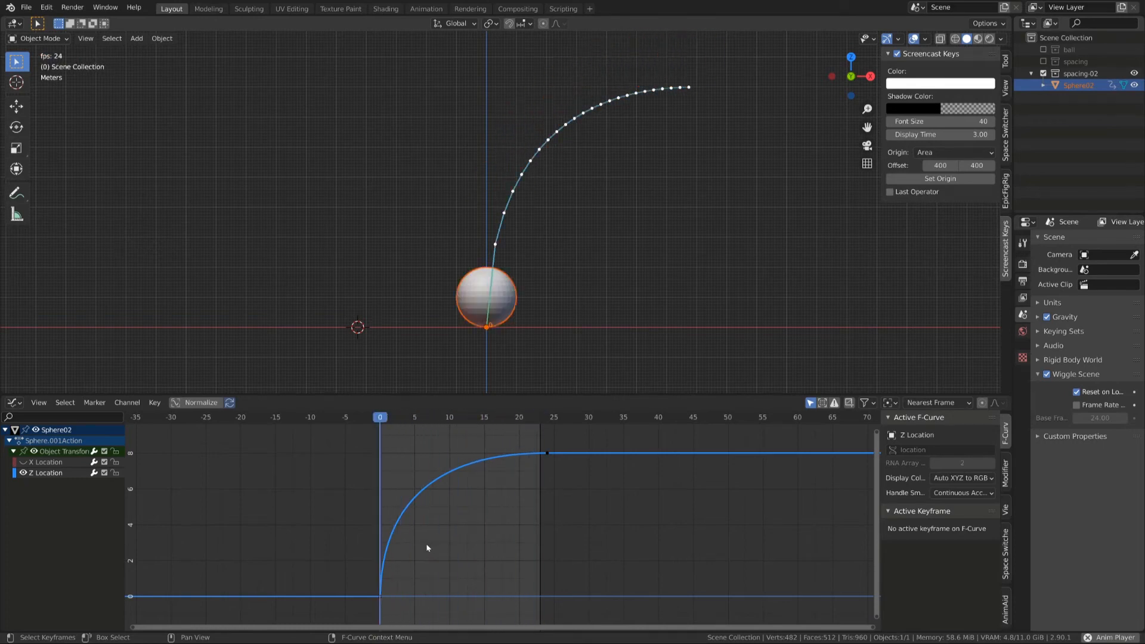
key("space")
left_click(379, 417)
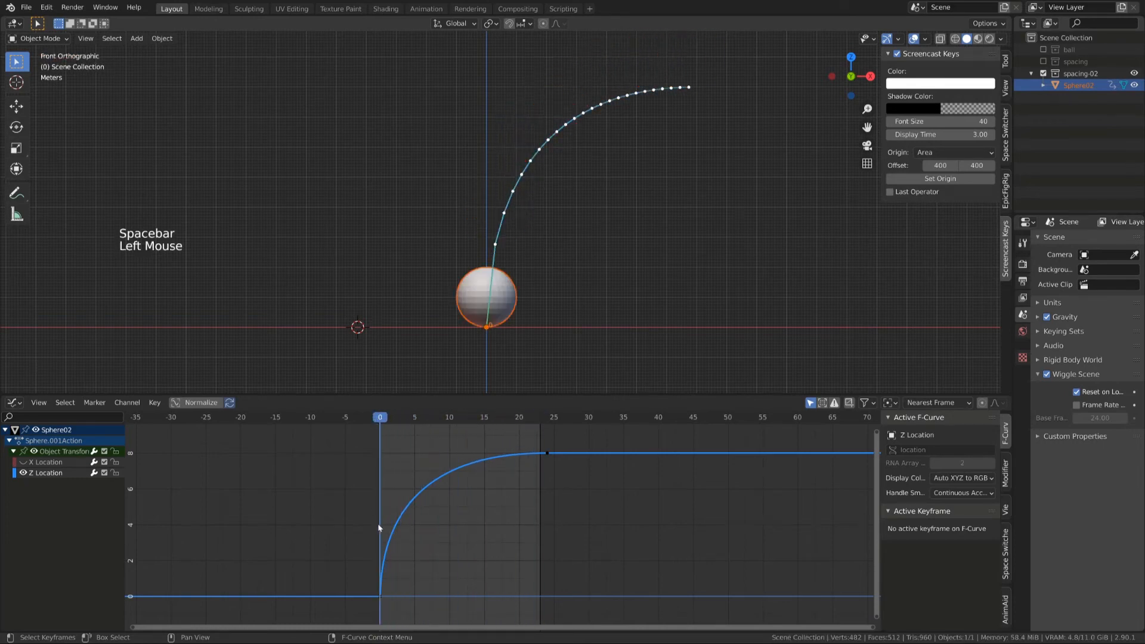
Step: Select the Z Location keyframe at frame 0 to show its handles, and examine the sphere's position at frame 1
middle_click_drag(379, 598, 366, 601, "ctrl")
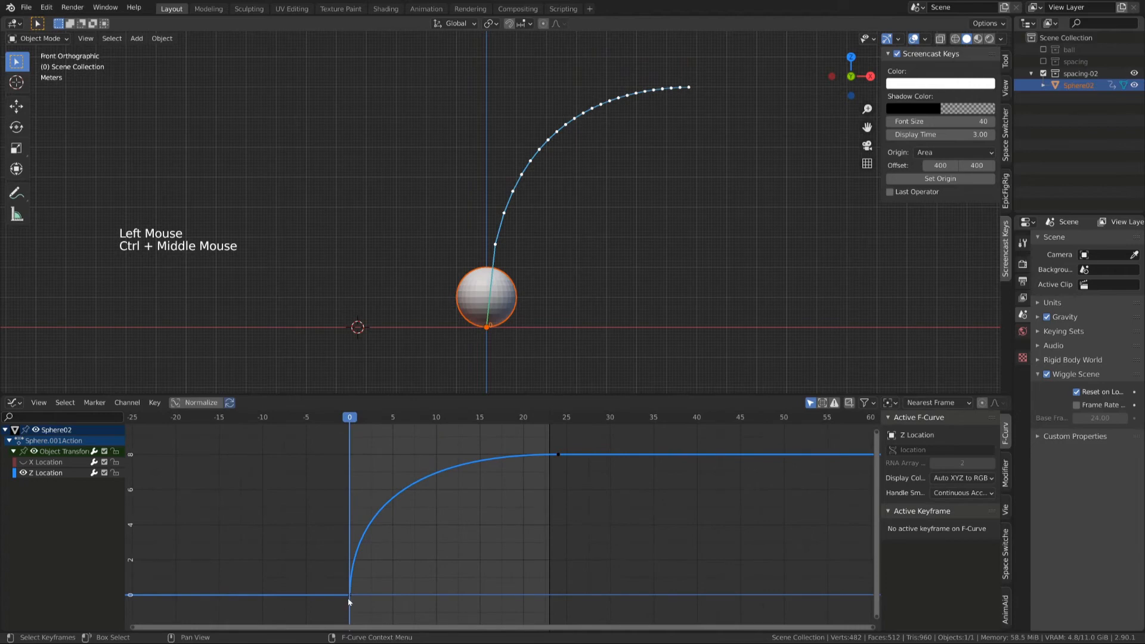
left_click(350, 595)
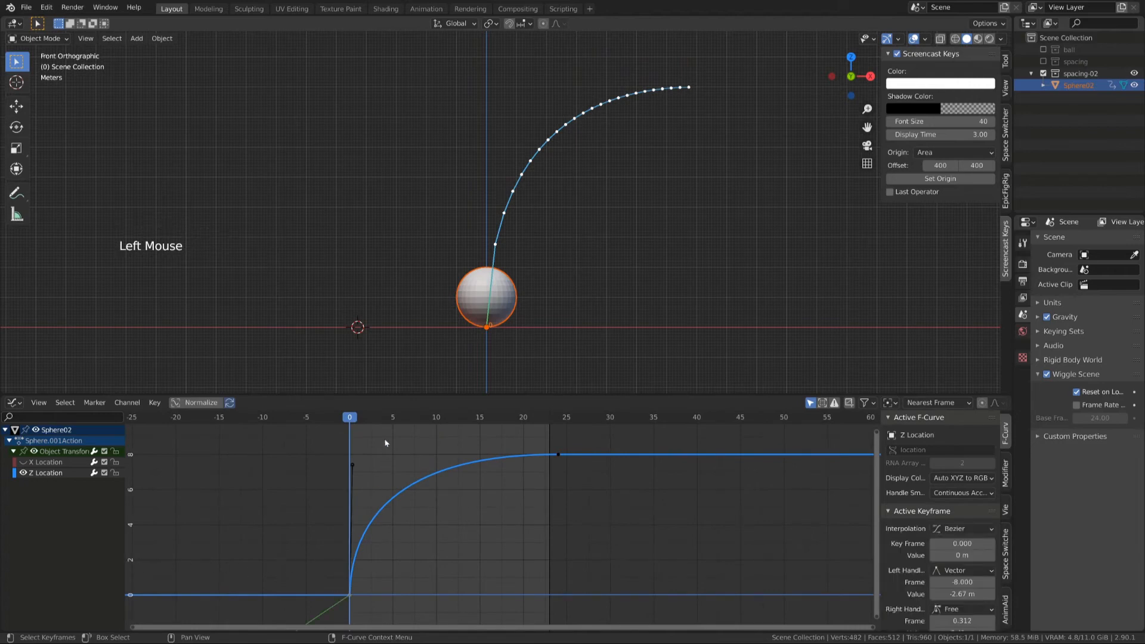
left_click(358, 419)
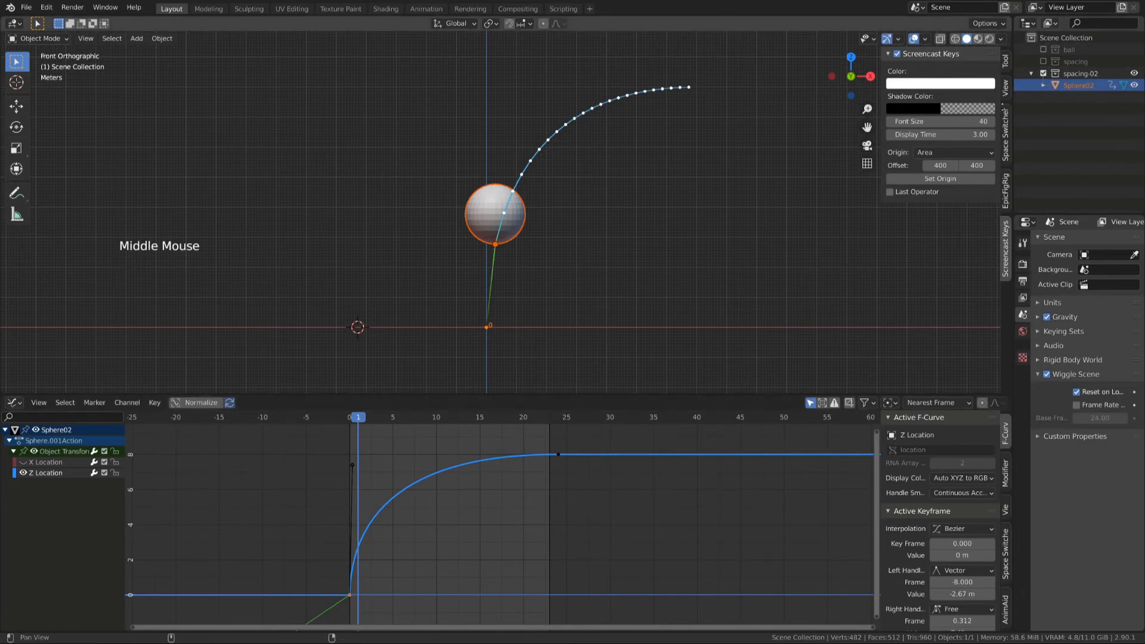
Step: Rotate the right handle of Z Location's frame 0 keyframe down to about frame 14.7, and update Sphere02's motion path
left_click(470, 208)
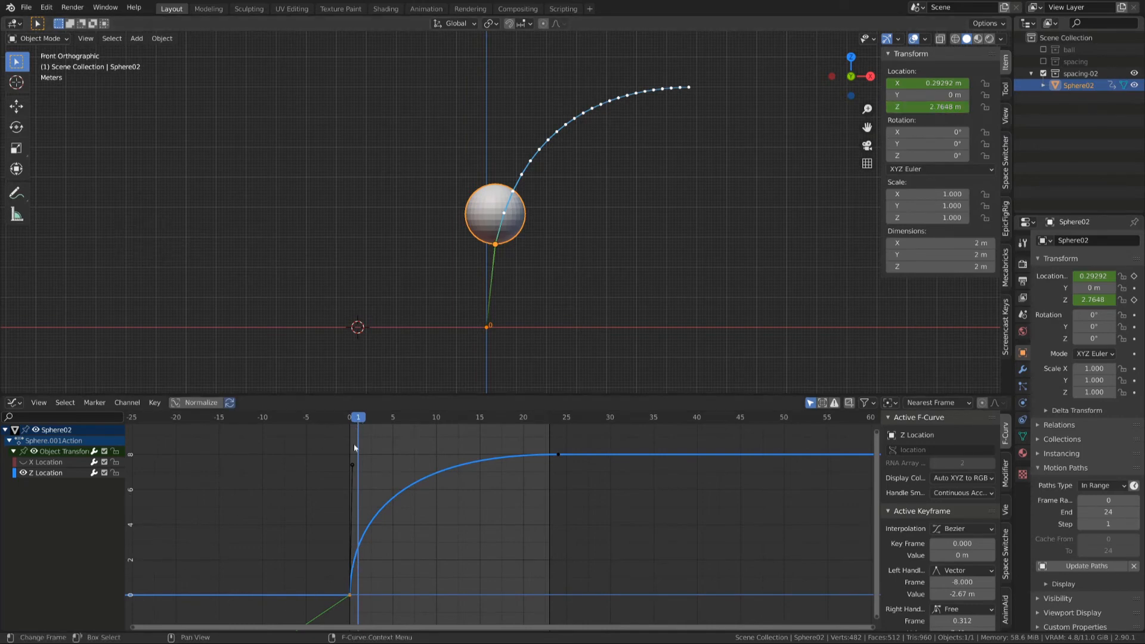
key("r")
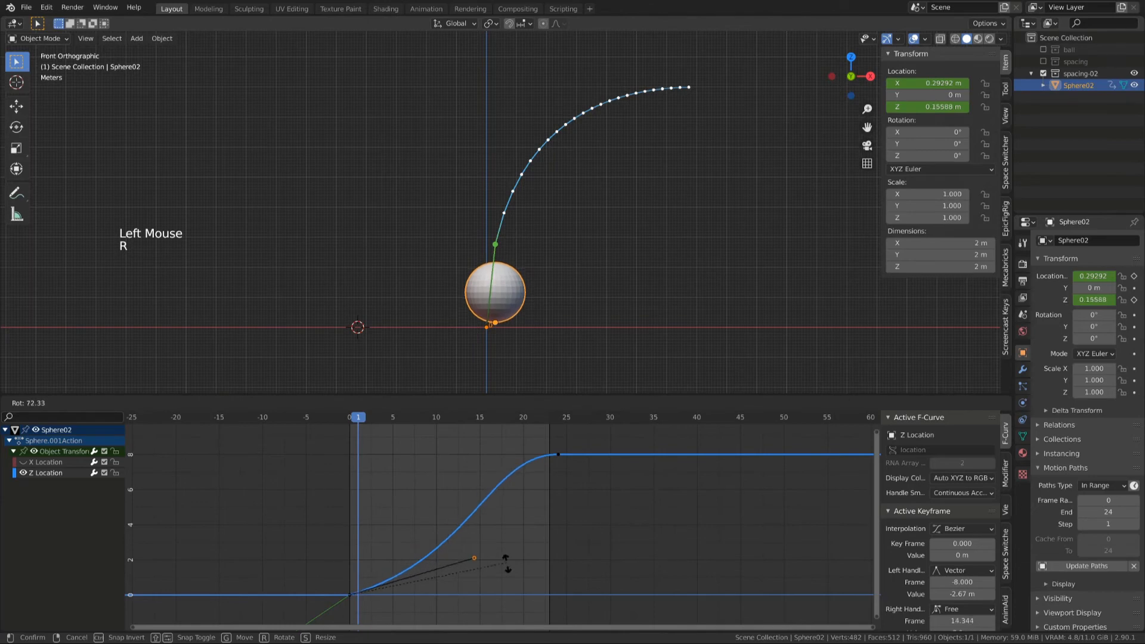
left_click(980, 593)
left_click(1087, 565)
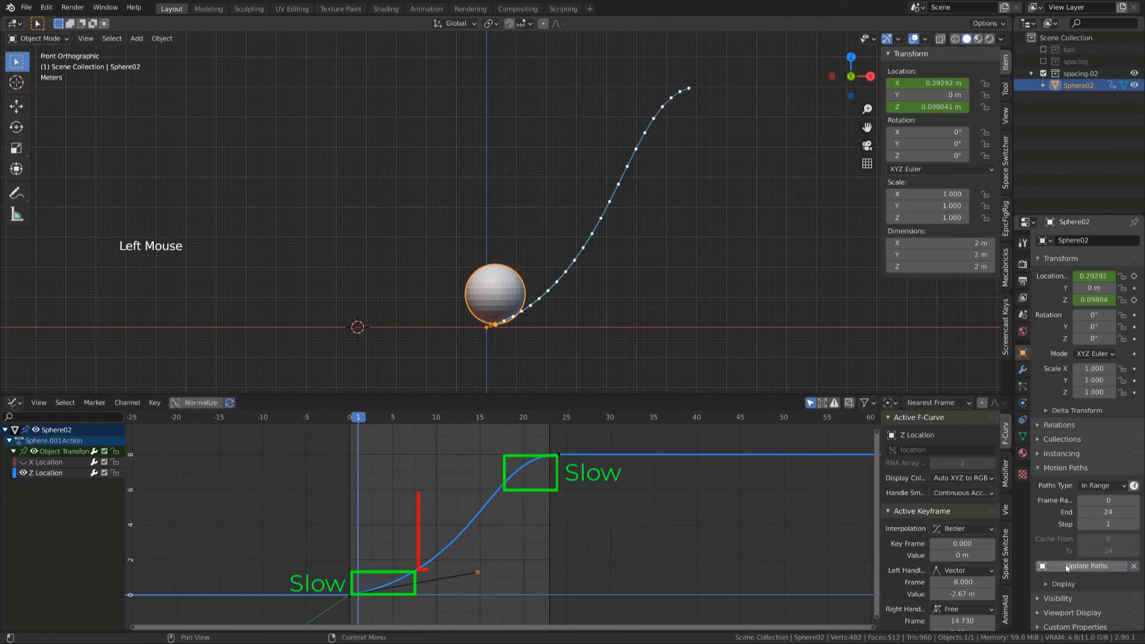
Step: Play Sphere02's reshaped motion from frame 0
left_click(356, 425)
key("space")
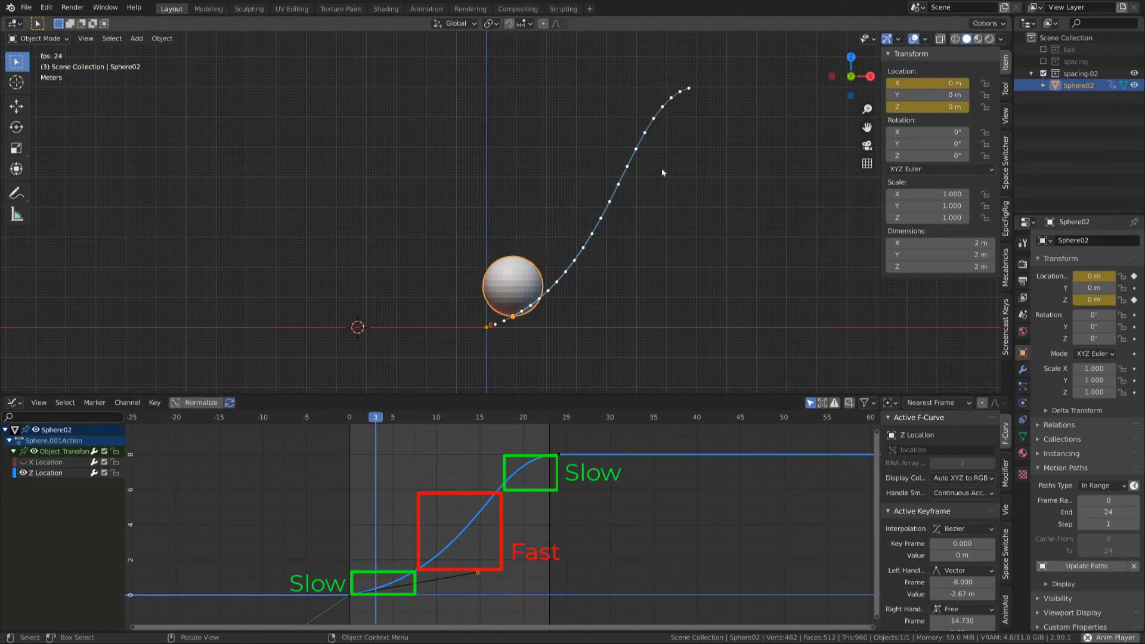
Step: Stop playback, shorten and rotate the right handle of Z Location's frame 0 keyframe to about frame 5.5, and go to frame 11
key("space")
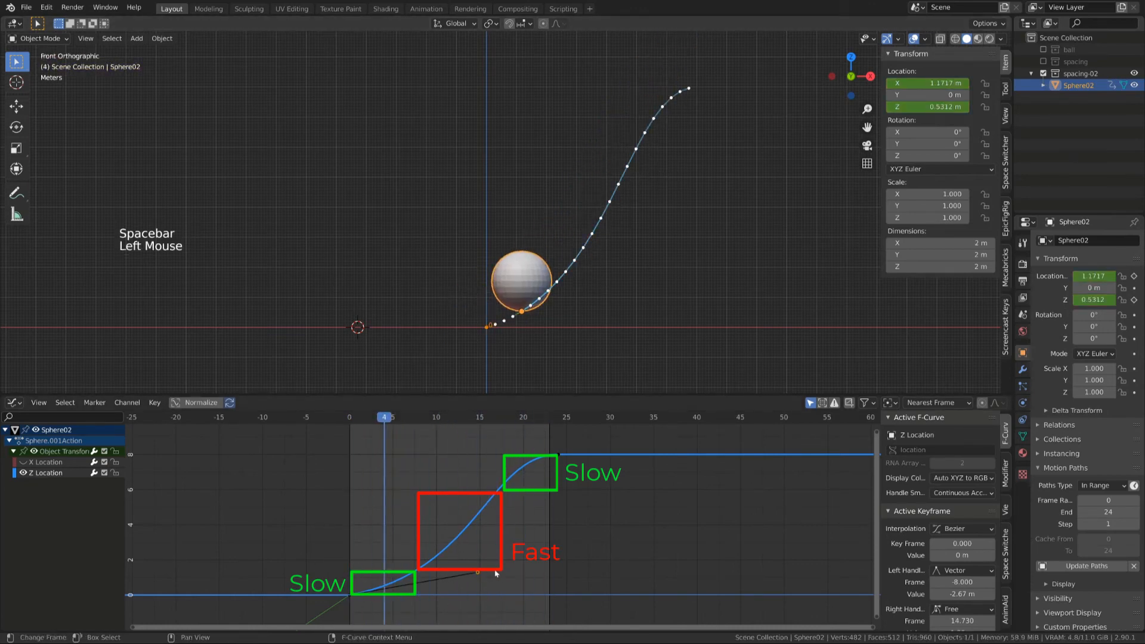
key("s")
left_click(418, 576)
key("r")
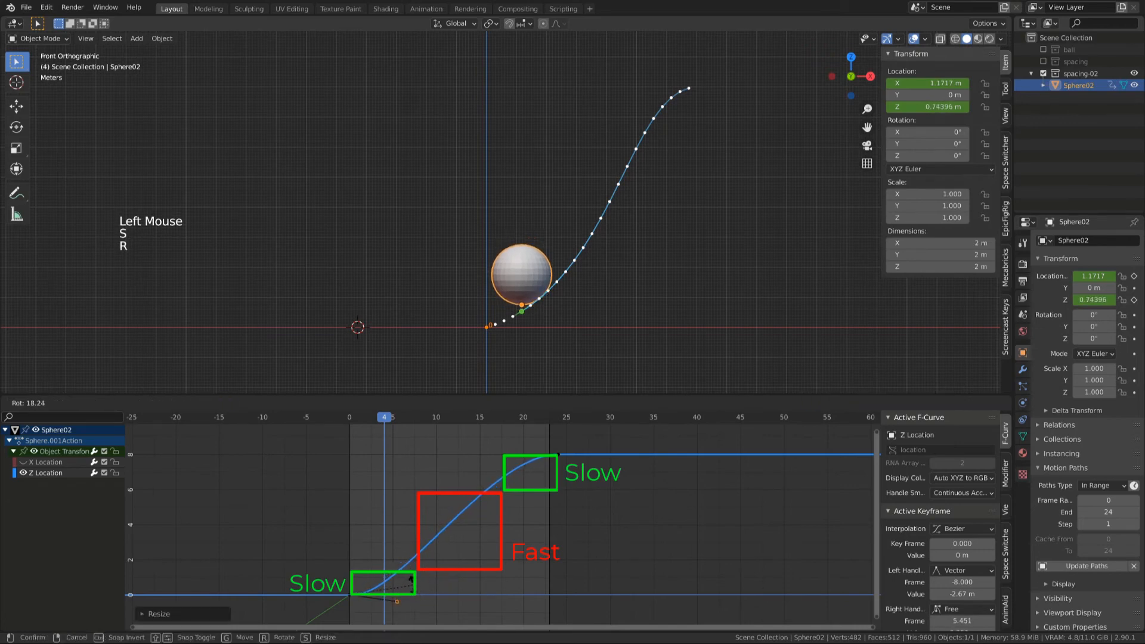
left_click(444, 418)
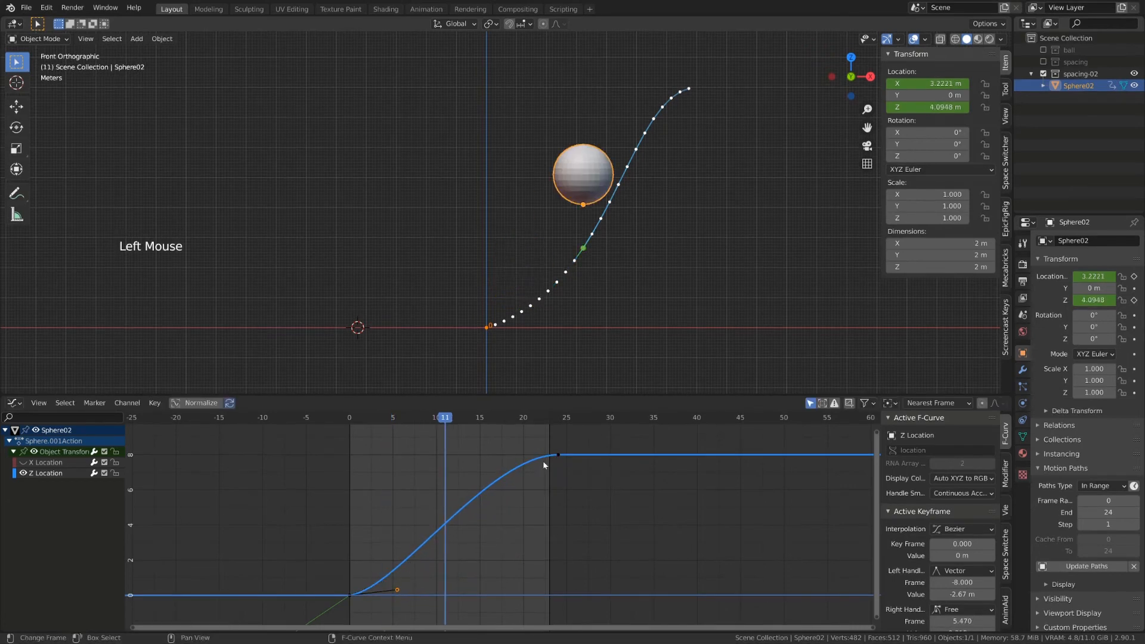
Step: Duplicate Z Location's frame 24 keyframe to frame 7 at about 6.1 m and to frame 15 at about 1 m, adjusting handle lengths
left_click(558, 455)
key("shift+d")
key("g")
left_click(411, 489)
key("shift+d")
left_click(482, 489)
key("g")
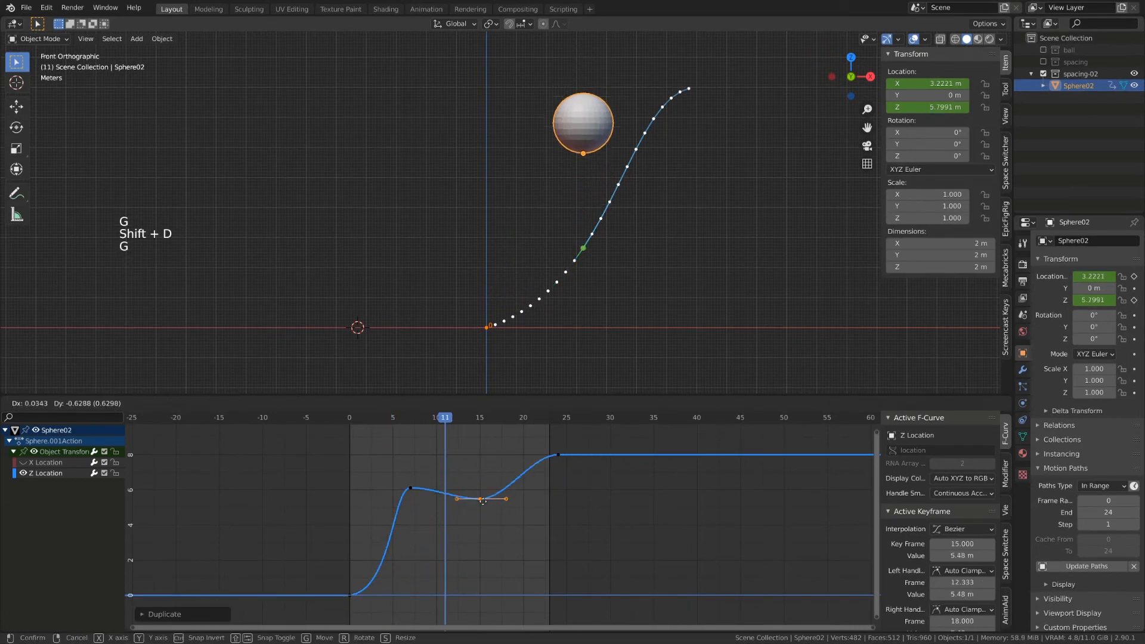
left_click(482, 579)
key("s")
left_click(414, 452)
left_click(414, 453)
Step: Return to frame 0, update Sphere02's motion path, and play the up-and-down motion
left_click(350, 417)
left_click(1086, 567)
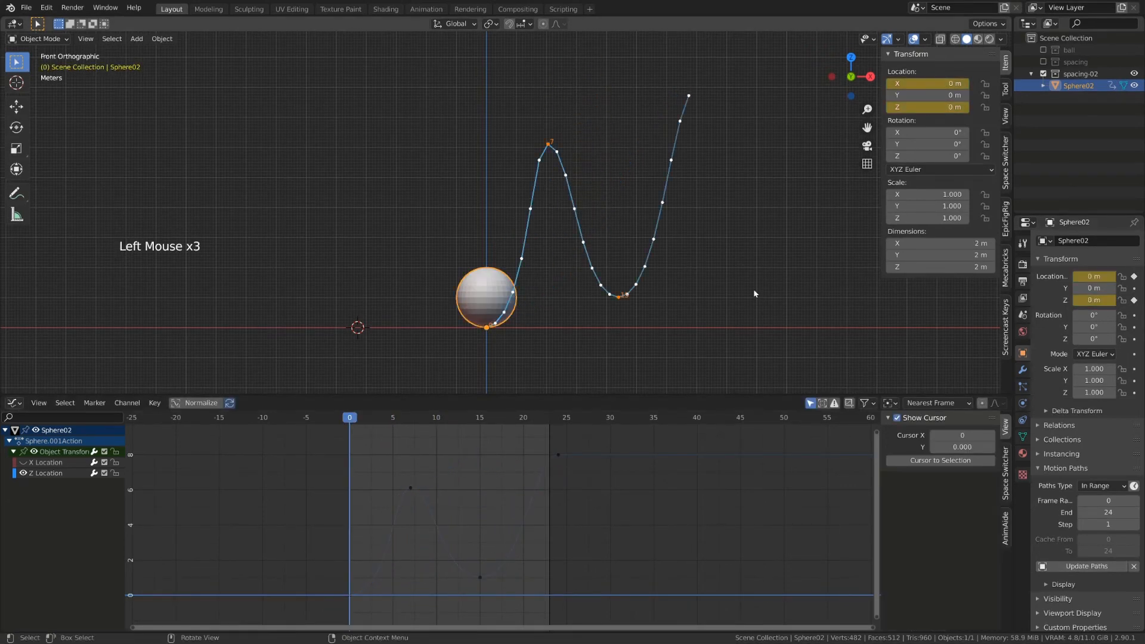
key("space")
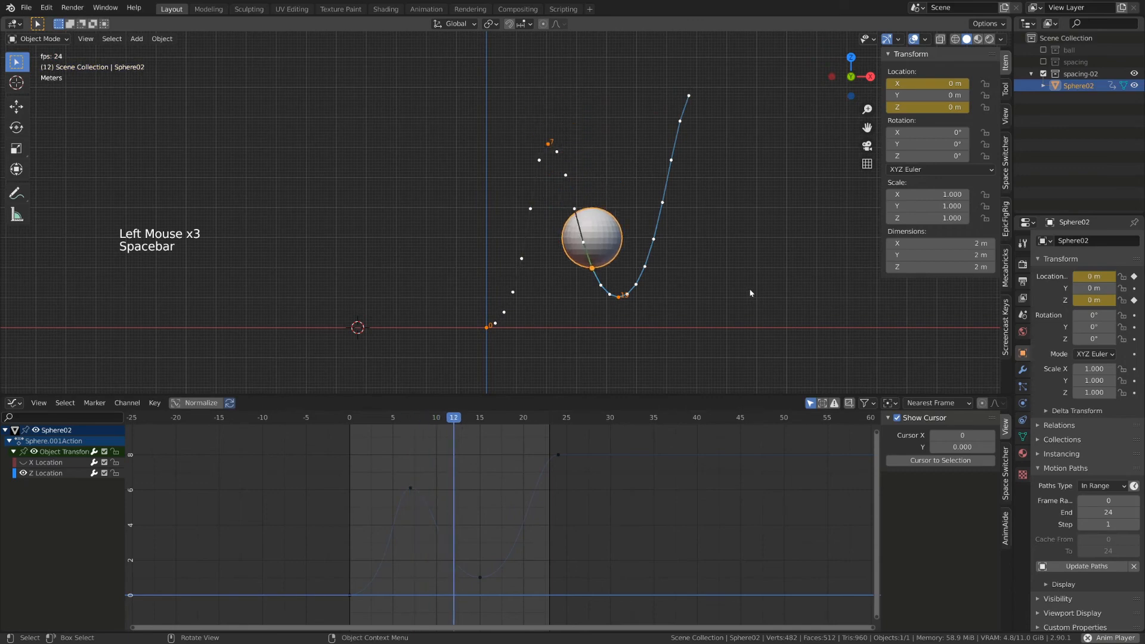
key("space")
Step: Raise Z Location's frame 7 keyframe to 7.97 m, stretch its handles to about frames 1.1 and 13.8, and update the motion path
left_click_drag(378, 420, 409, 489)
left_click(410, 489)
key("g")
left_click(413, 457)
key("s")
left_click(481, 460)
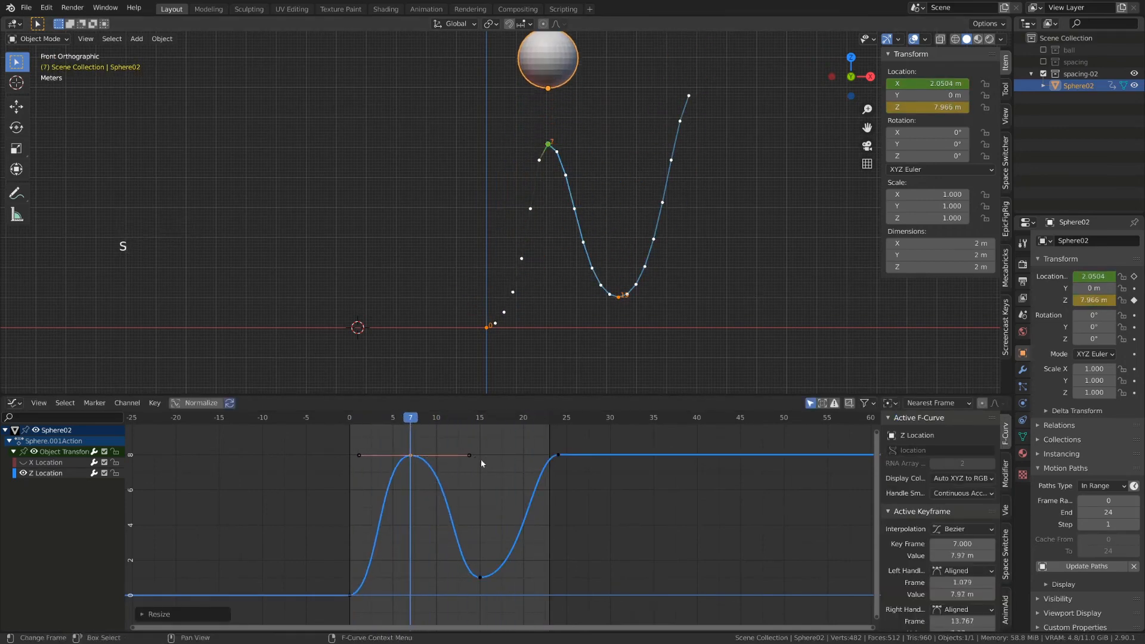
left_click(479, 580)
left_click(1088, 568)
Step: Duplicate the frame 7 keyframe to frame 15 at 7.97 m, update Sphere02's motion path, and play from frame 0
left_click(410, 459)
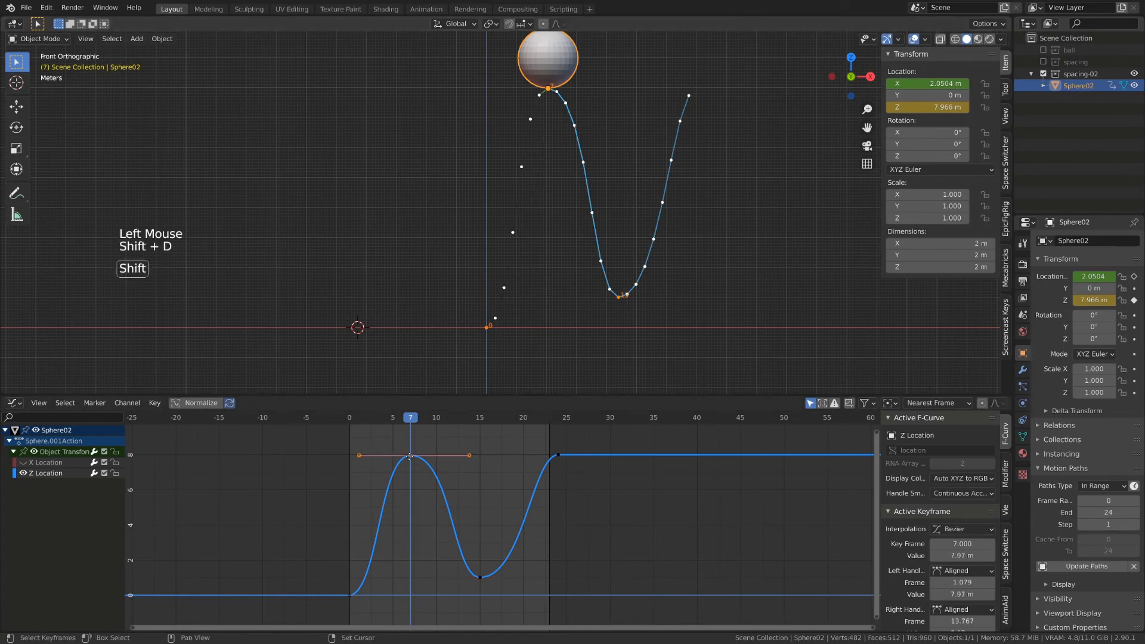
key("shift+d")
left_click(479, 462)
left_click(1088, 566)
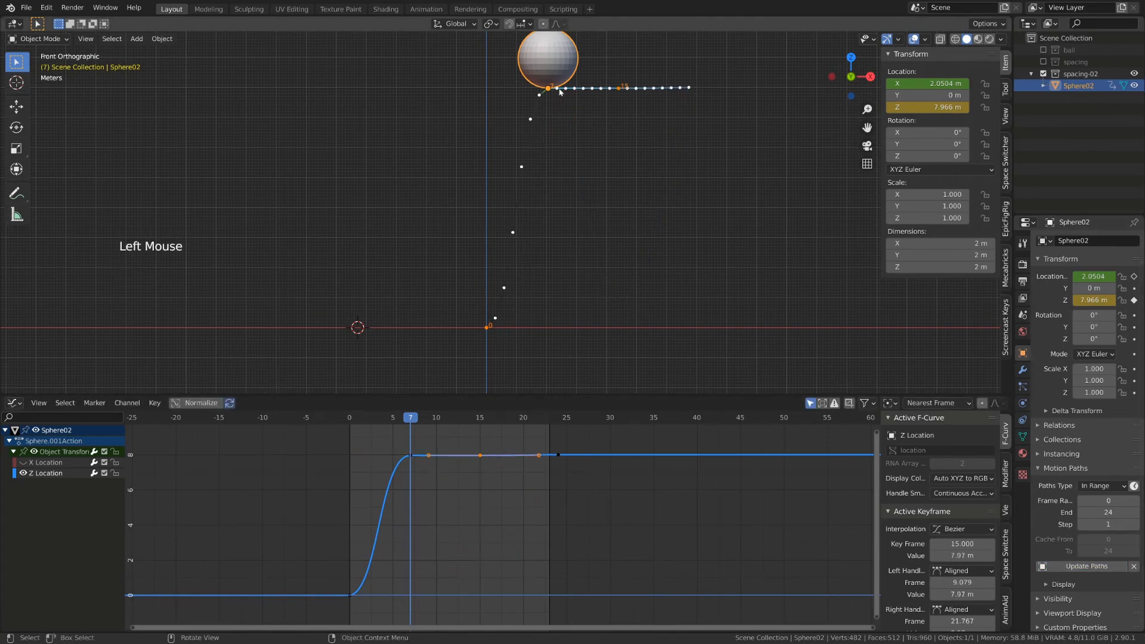
left_click(347, 422)
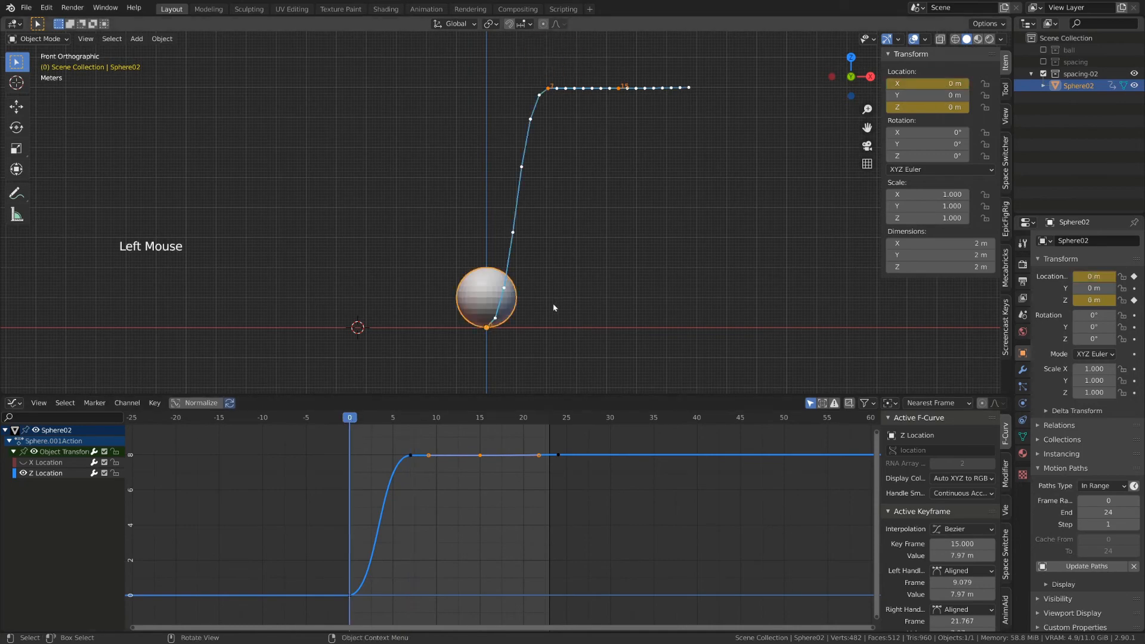
key("space")
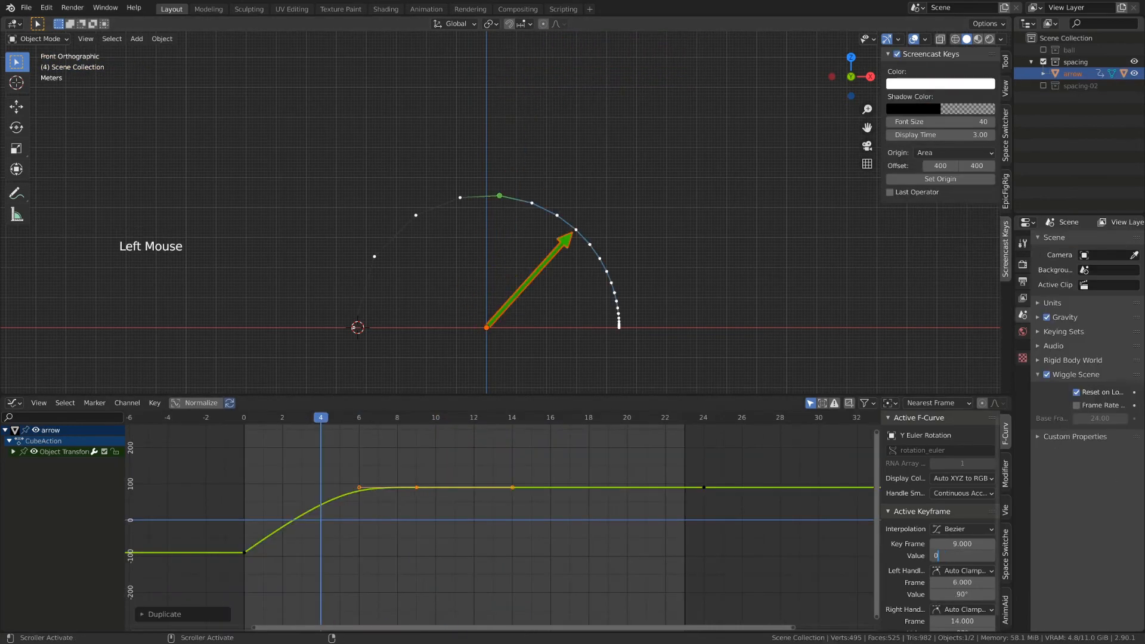
Step: Set the arrow's Y Euler Rotation keyframe at frame 9 to 0° and move it to frame 4
key("Return")
key("g")
left_click(286, 549)
Step: Select the Y Euler Rotation keyframe at frame 0 and scale its right handle shorter
left_click(245, 552)
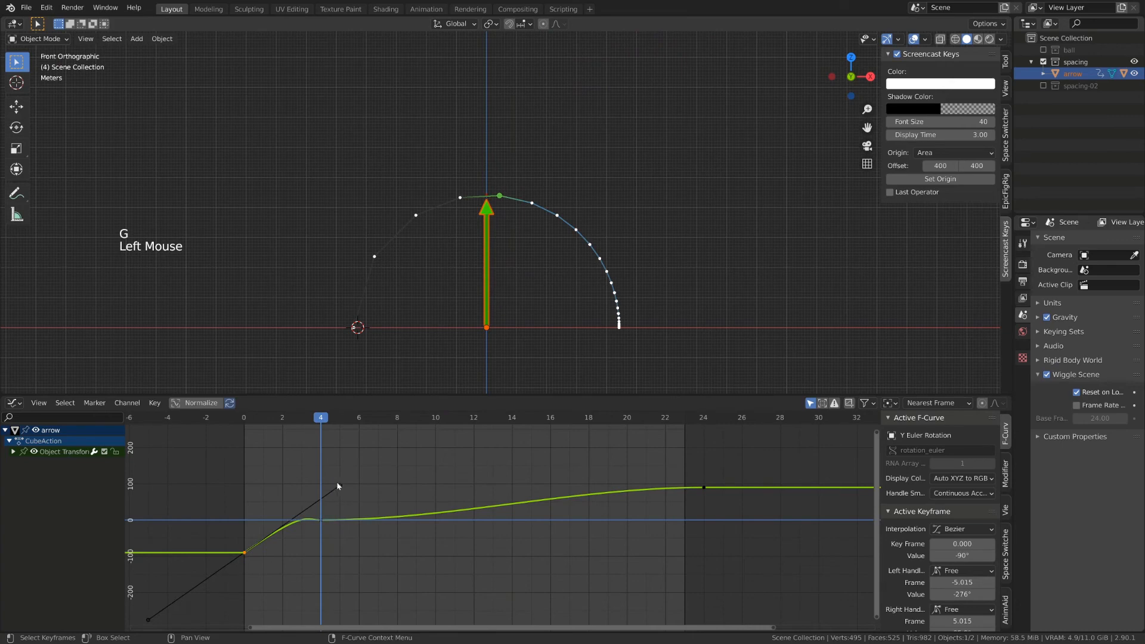
left_click(339, 486)
key("s")
left_click(286, 510)
Step: Duplicate the 0° keyframe at frame 4 to frame 17 and return to frame 0
left_click_drag(305, 507, 339, 528)
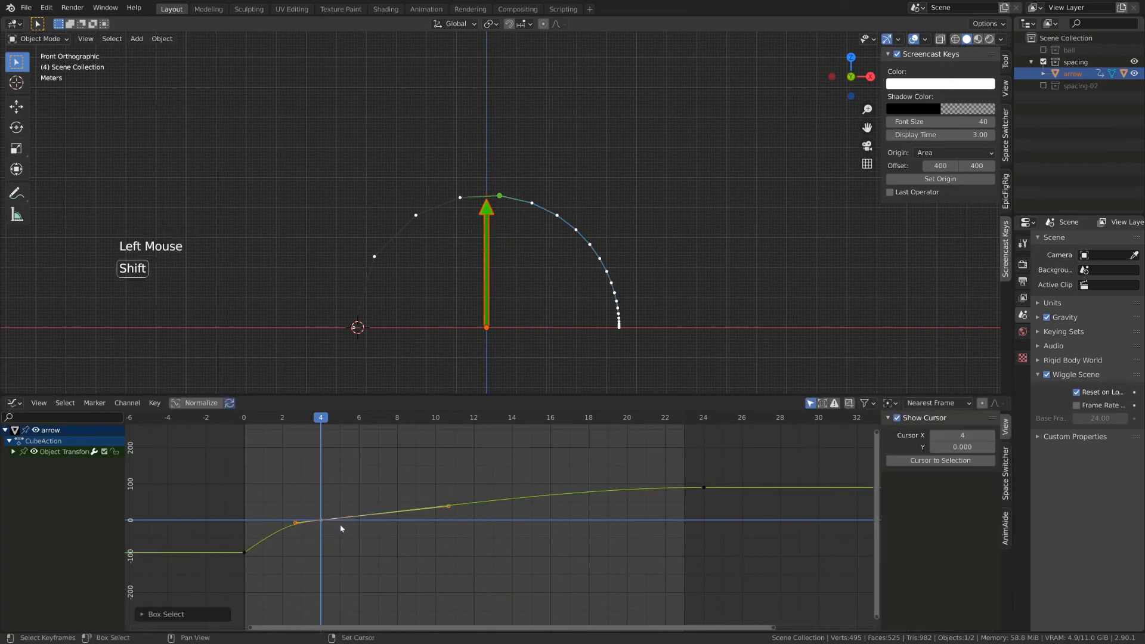
key("shift+d")
left_click(594, 526)
left_click_drag(245, 424, 243, 427)
left_click(244, 421)
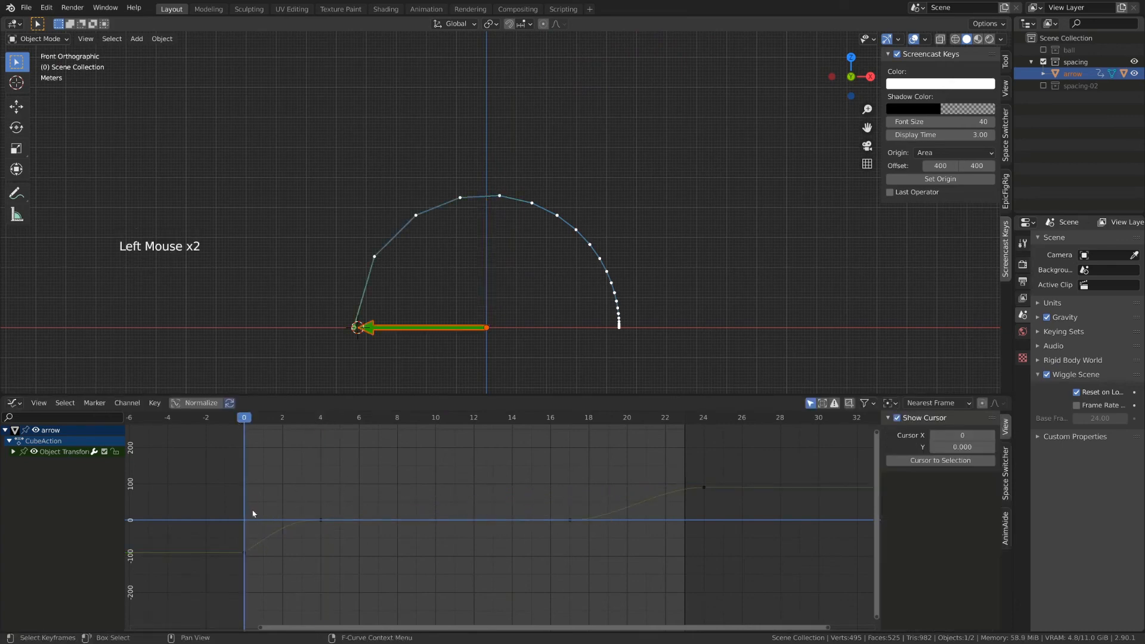
Step: Scale and rotate the right handle of the arrow's frame 0 keyframe to about frame 0.9 for a steep start
scroll(250, 514, "up", 3)
left_click(178, 561)
key("s")
key("r")
left_click(181, 555)
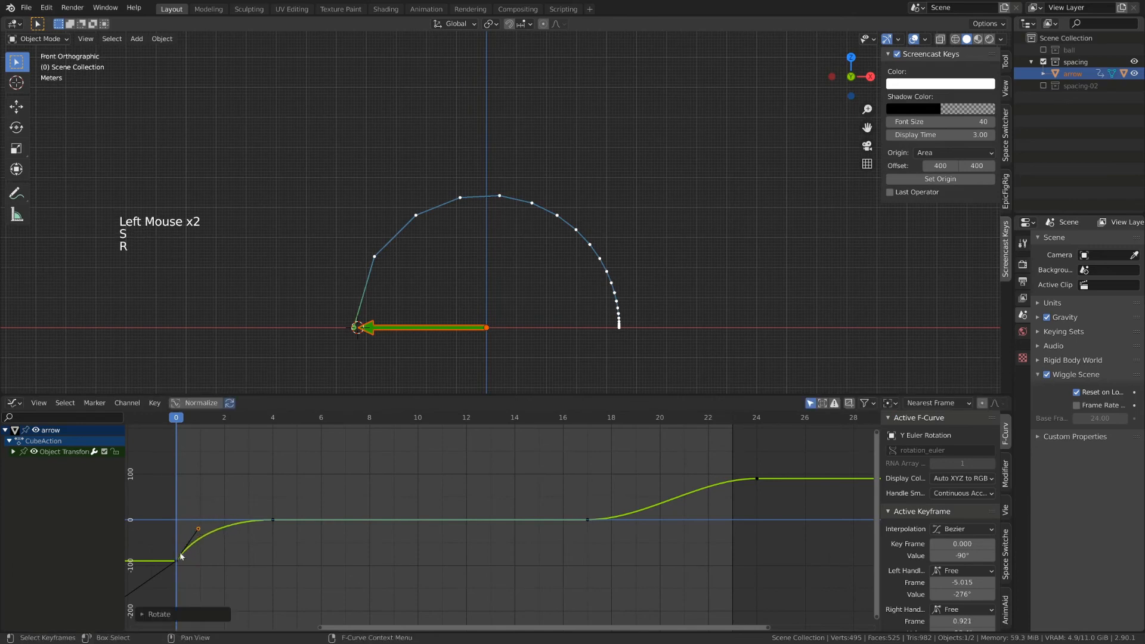
Step: Move the arrow's frame 17 rotation keyframe to frame 13
left_click(588, 520)
key("g")
left_click(578, 524)
key("s")
Step: Lengthen the handles of the arrow's frame 24 rotation keyframe to about frames 17.3 and 27.7
left_click(757, 479)
left_click(671, 481)
key("s")
left_click(596, 480)
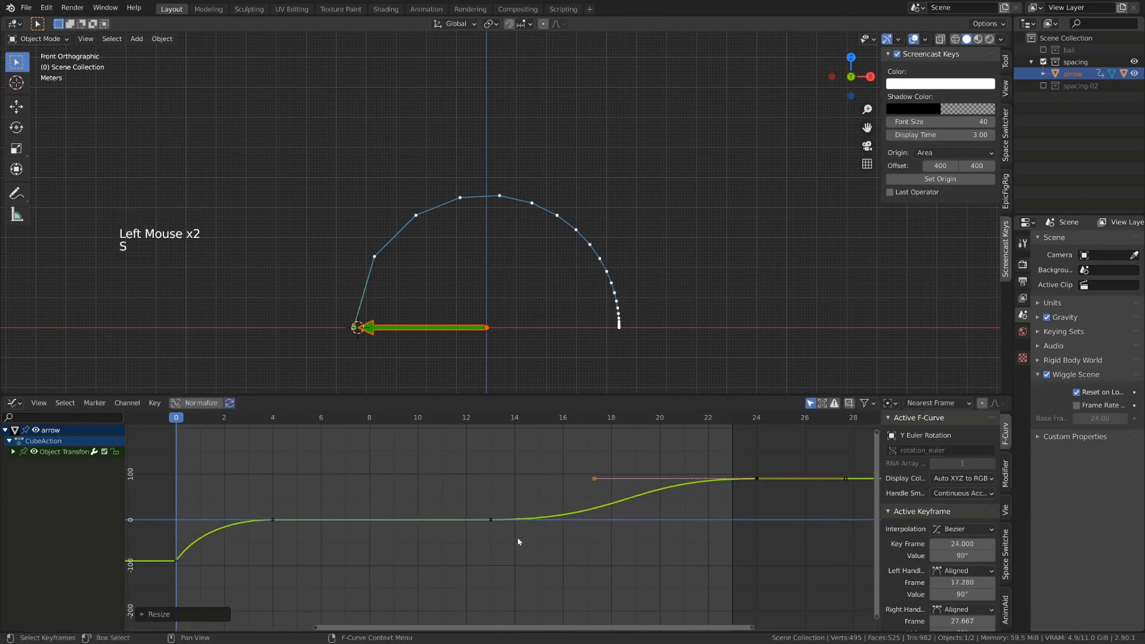
Step: Select the small sphere at the arrow's tip, update its motion path, play the rotation, and return to frame 0
left_click(350, 330)
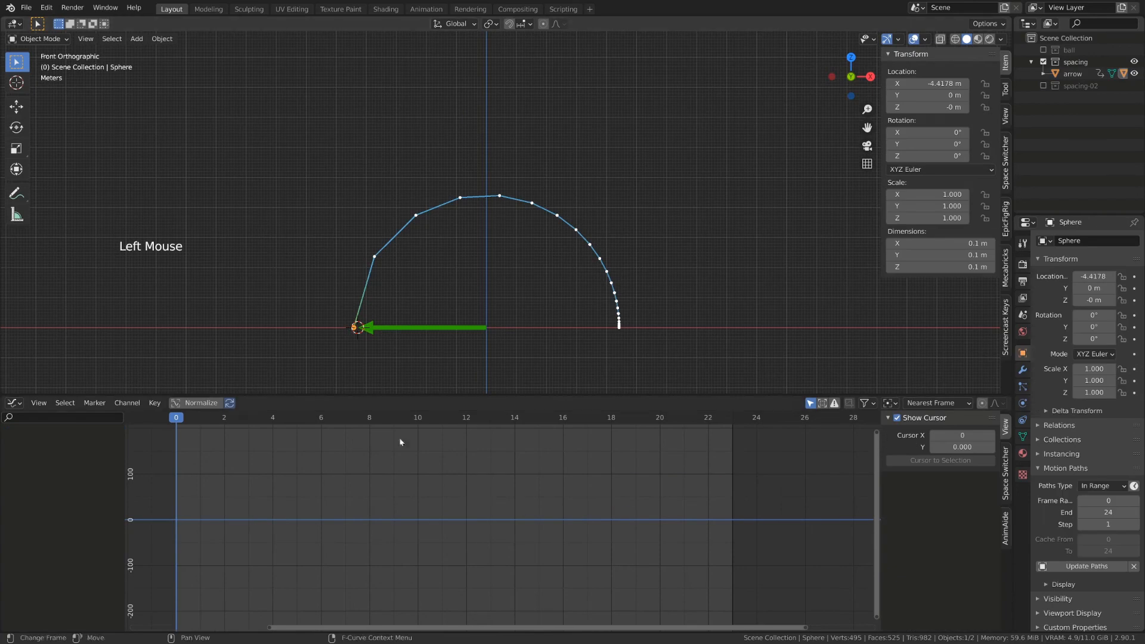
left_click(1067, 568)
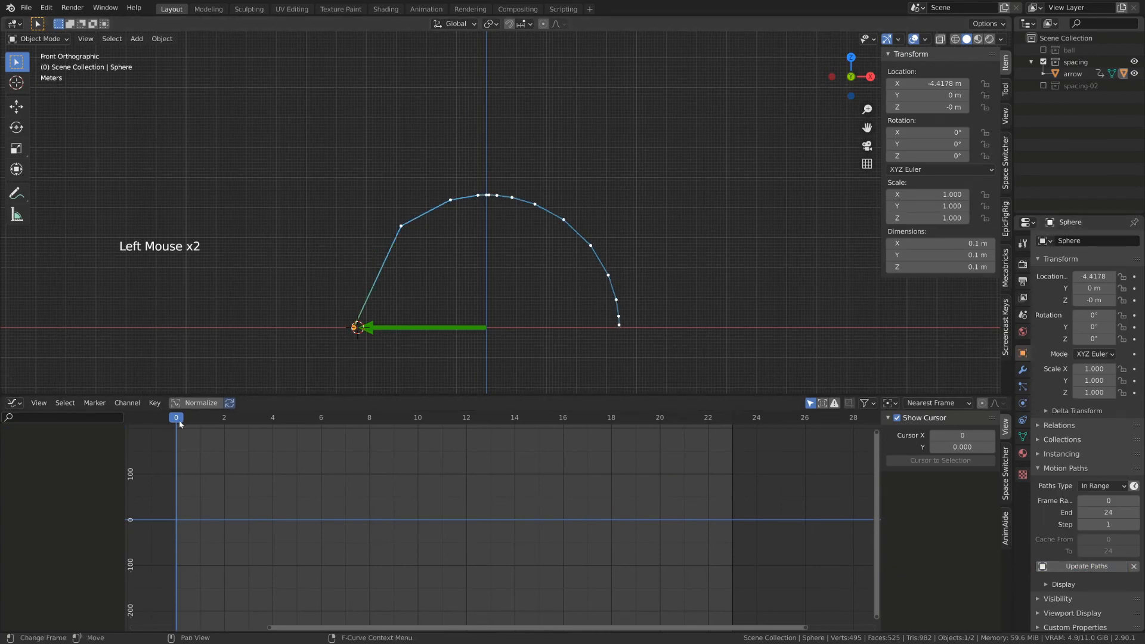
key("space")
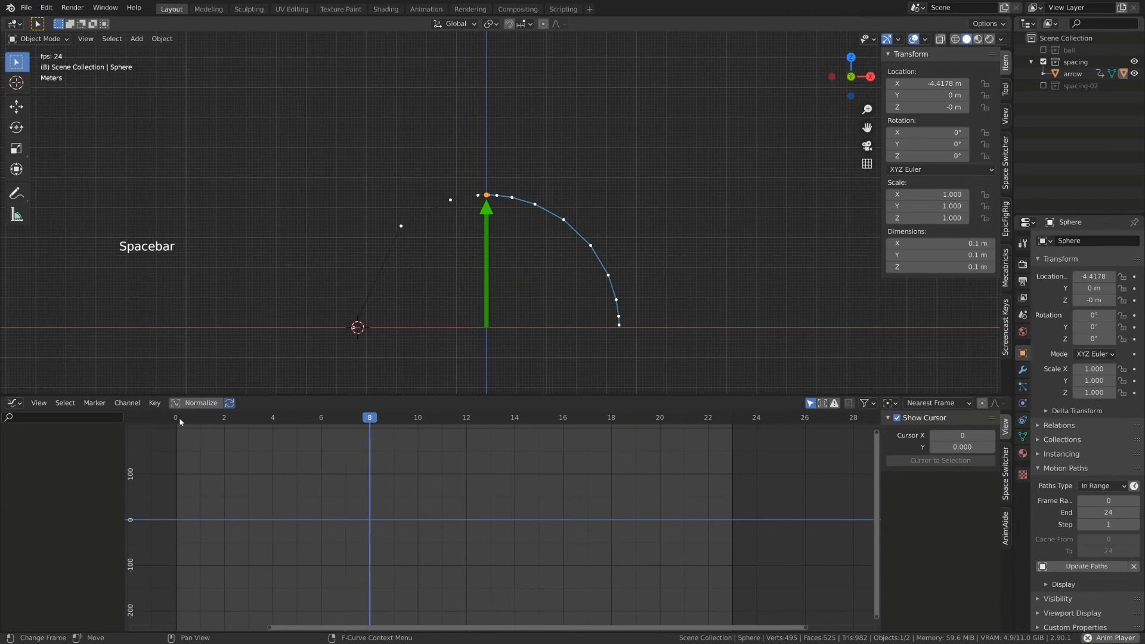
key("space")
left_click(180, 417)
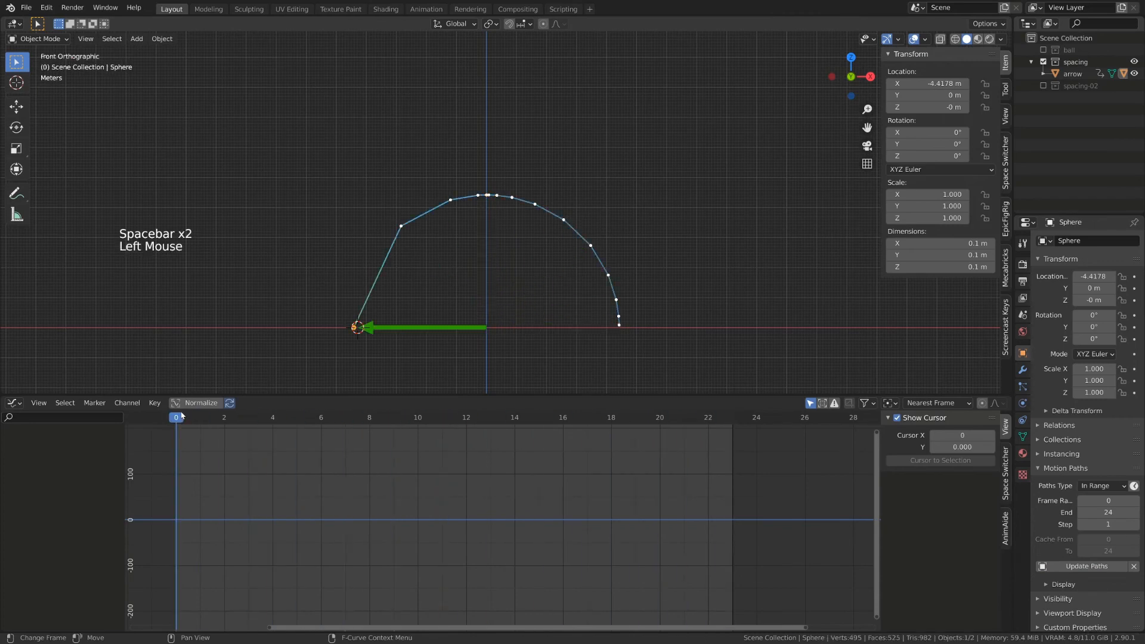
Step: Select the arrow and scrub to frame 4, comparing the motion path's spacing with the steep start of the rotation curve
left_click(192, 415)
left_click(432, 268)
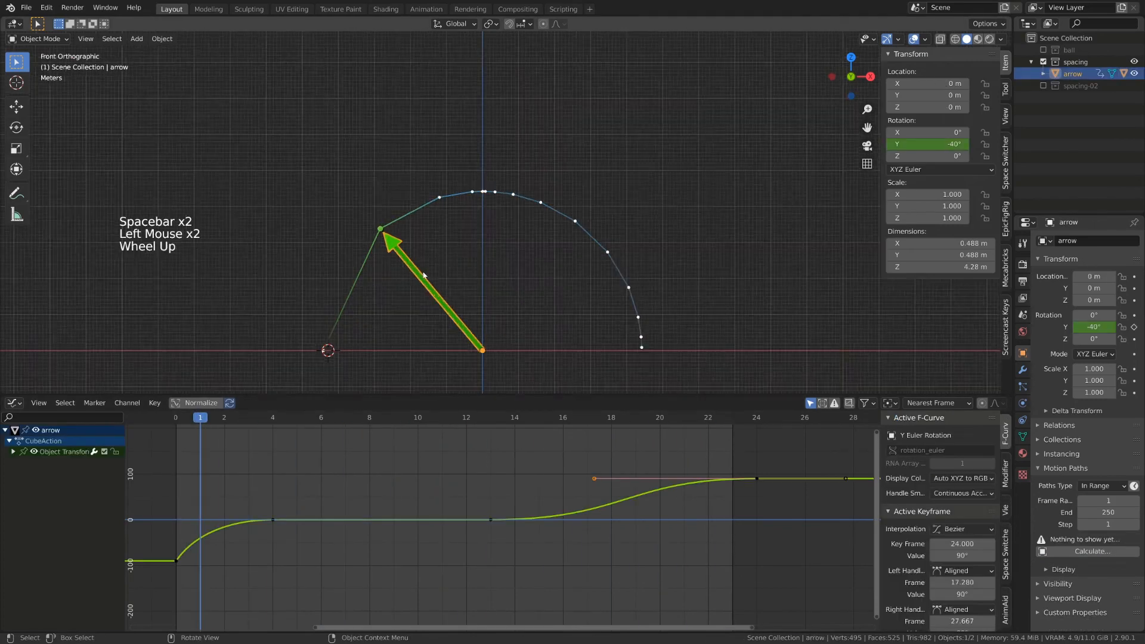
scroll(432, 268, "up", 2)
left_click_drag(208, 423, 277, 396)
middle_click_drag(279, 380, 305, 356, "shift")
left_click(290, 337)
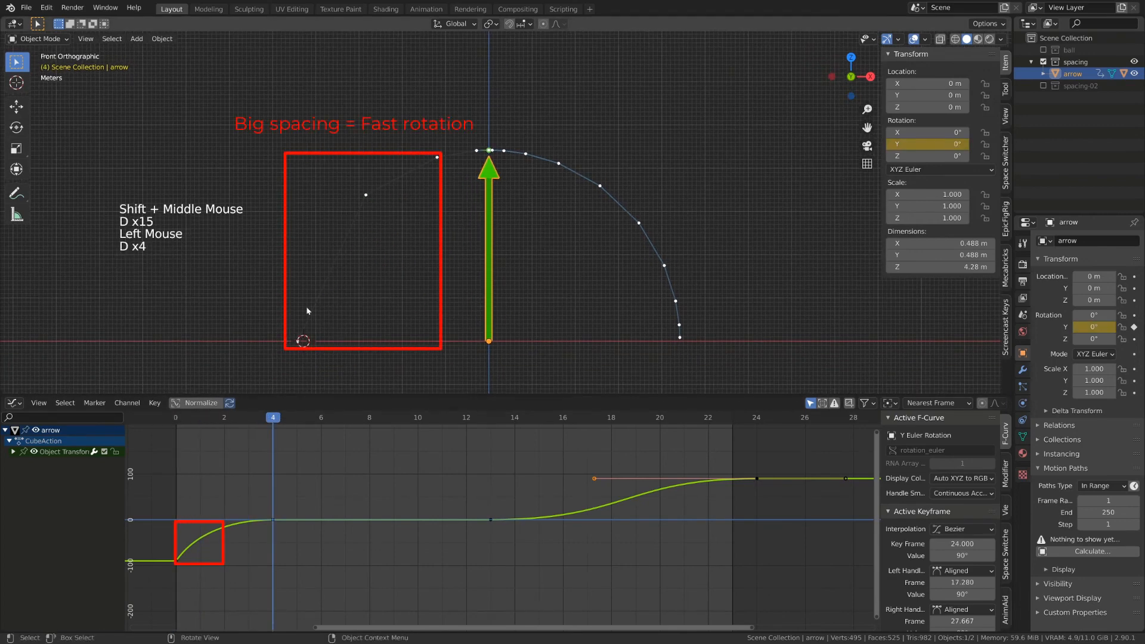
Step: Scrub the arrow through the flat hold to frame 13, examine the ease-out and ease-in sections, and play from frame 0
left_click_drag(281, 417, 494, 439)
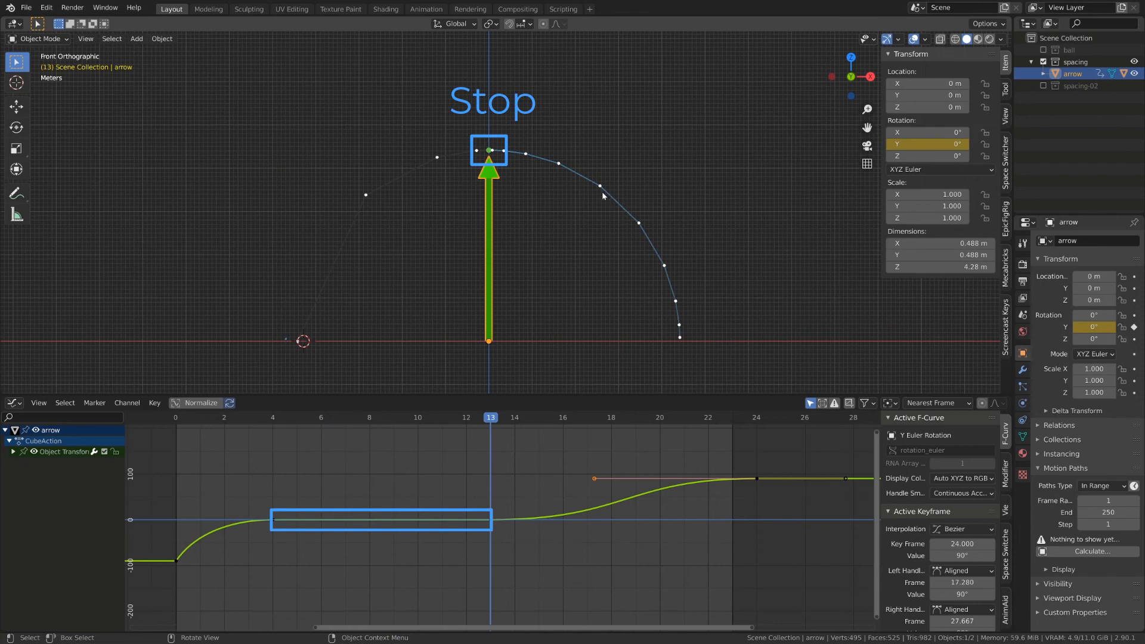
mouse_move(504, 428)
left_mouse_down()
mouse_move(626, 434)
mouse_move(755, 471)
mouse_move(524, 480)
mouse_move(665, 498)
mouse_move(459, 529)
left_mouse_up()
left_click_drag(324, 528, 179, 525)
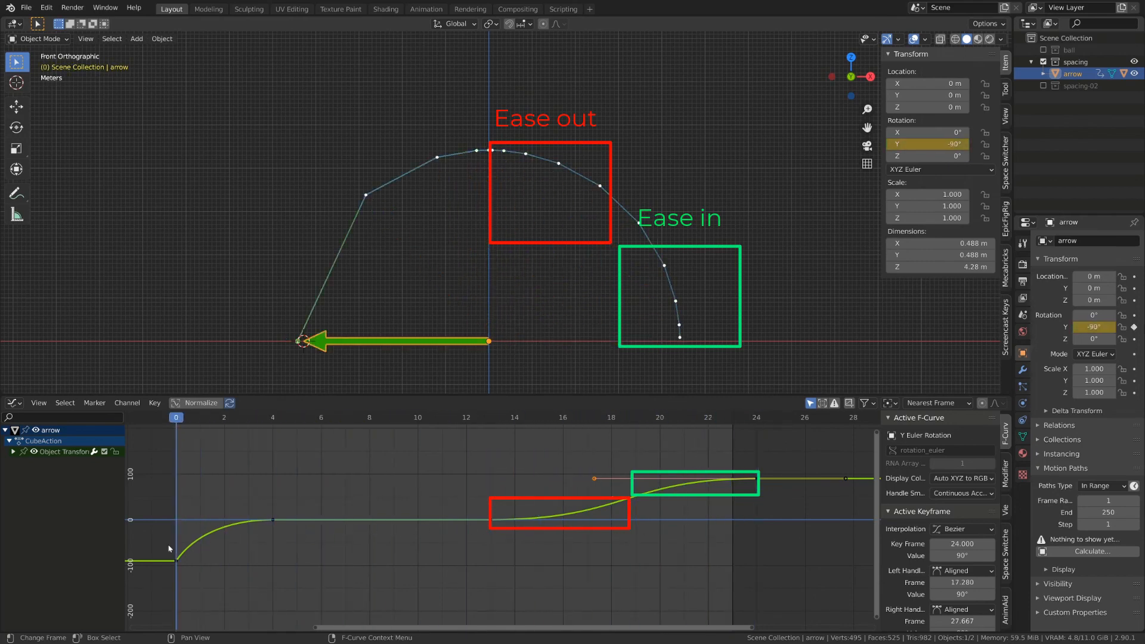
key("space")
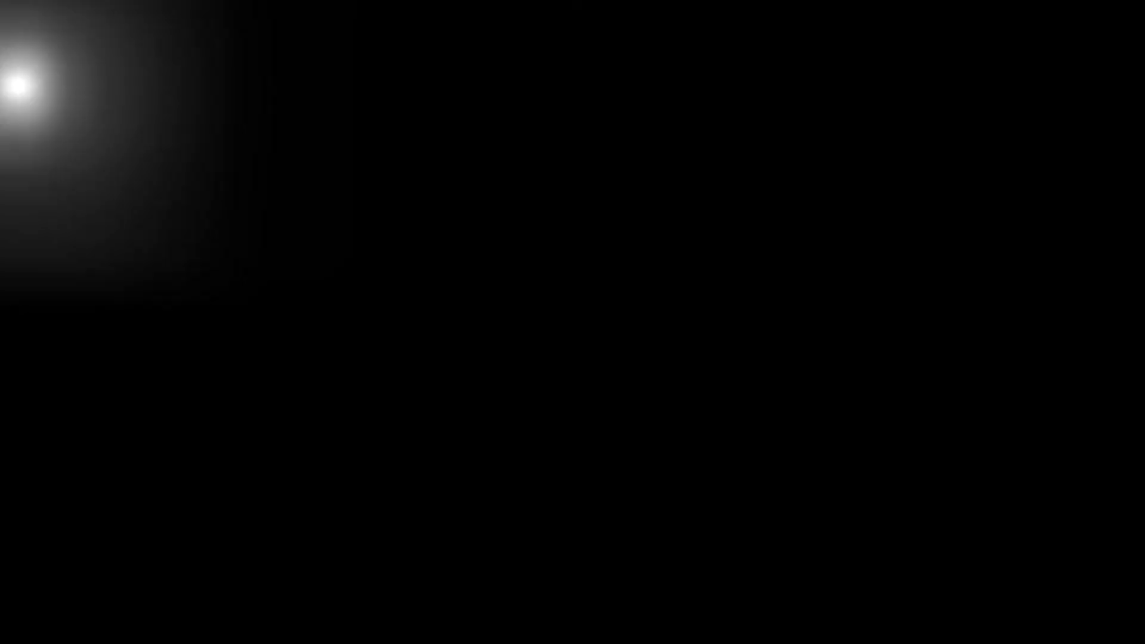